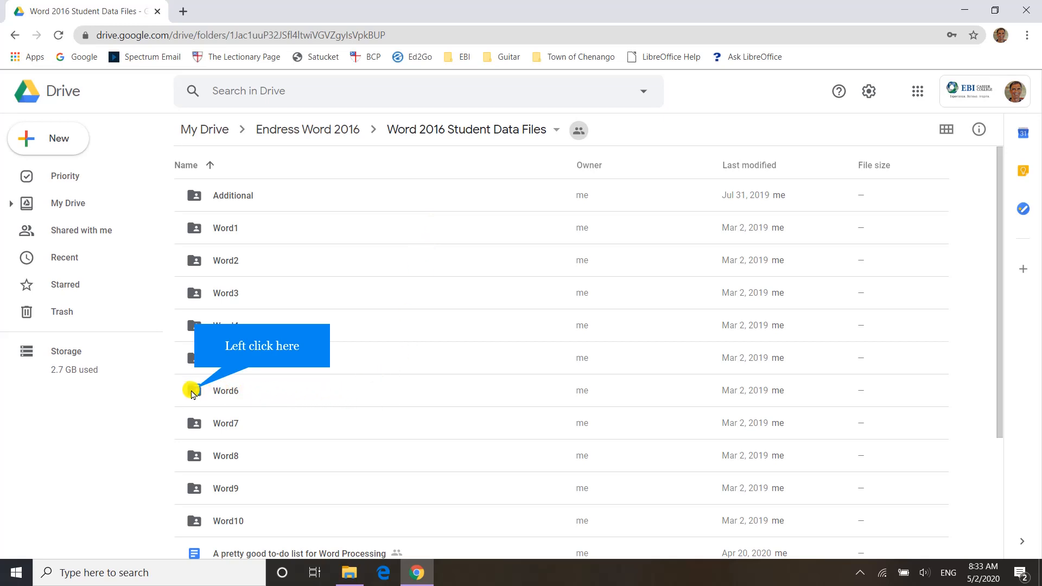
- Open the Review folder inside the Word6 student data folder
{"action": "left_click", "coordinate": [196, 392]}
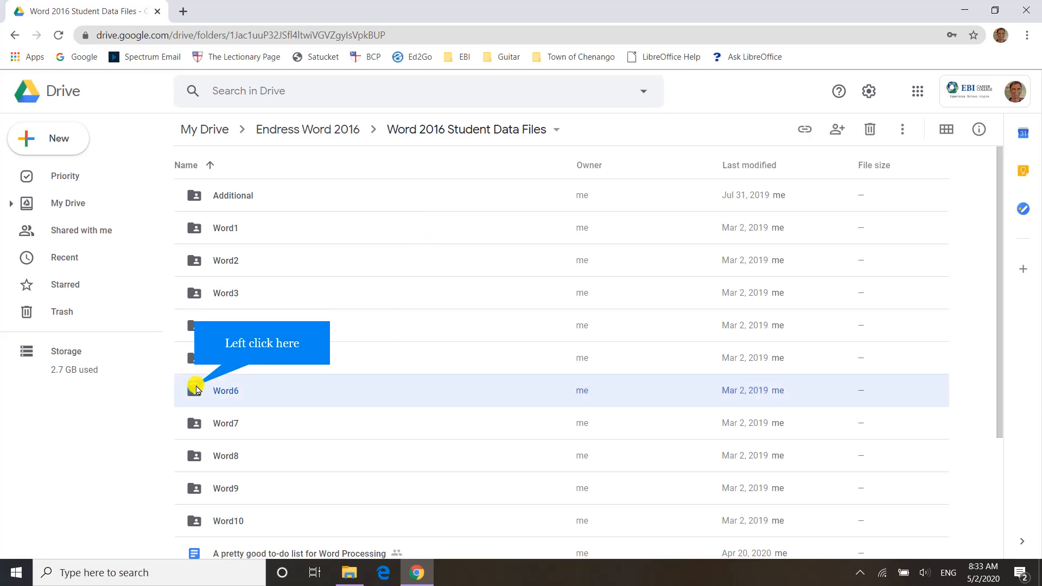
{"action": "double_click", "coordinate": [195, 391]}
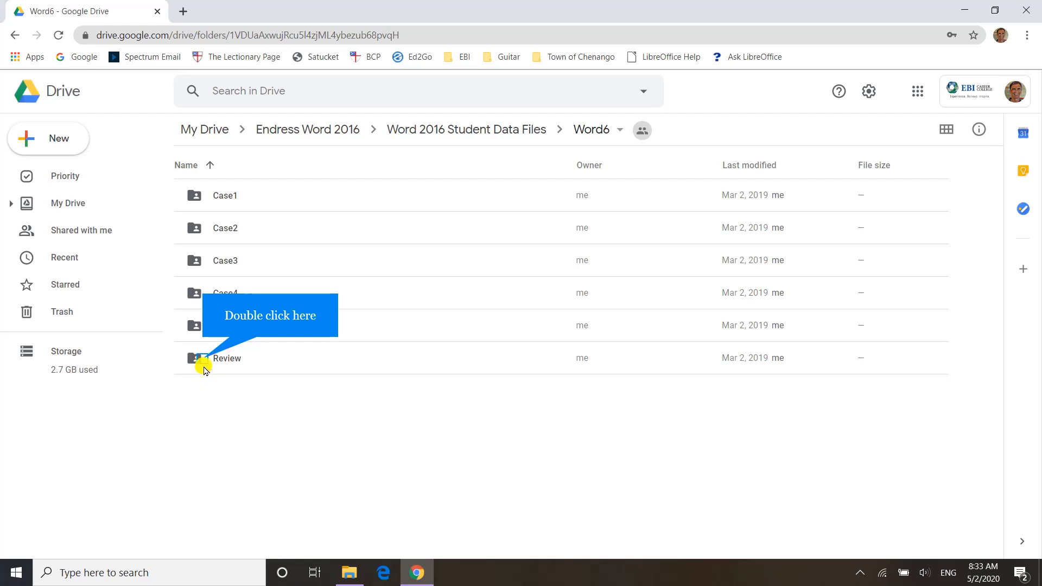
{"action": "double_click", "coordinate": [204, 363]}
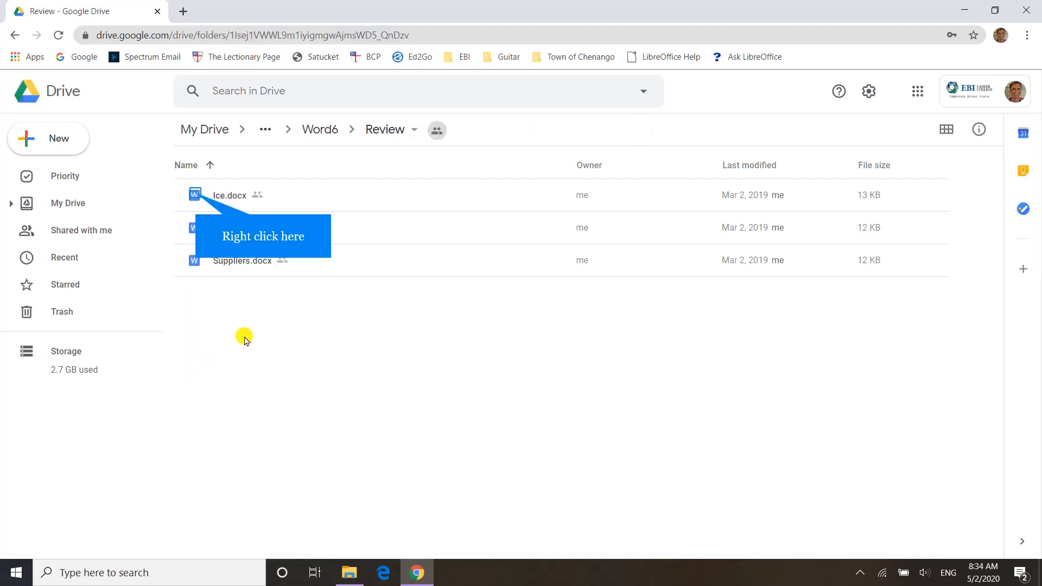
- Download Ice.docx, More.docx and Suppliers.docx from the Review folder
{"action": "right_click", "coordinate": [197, 198]}
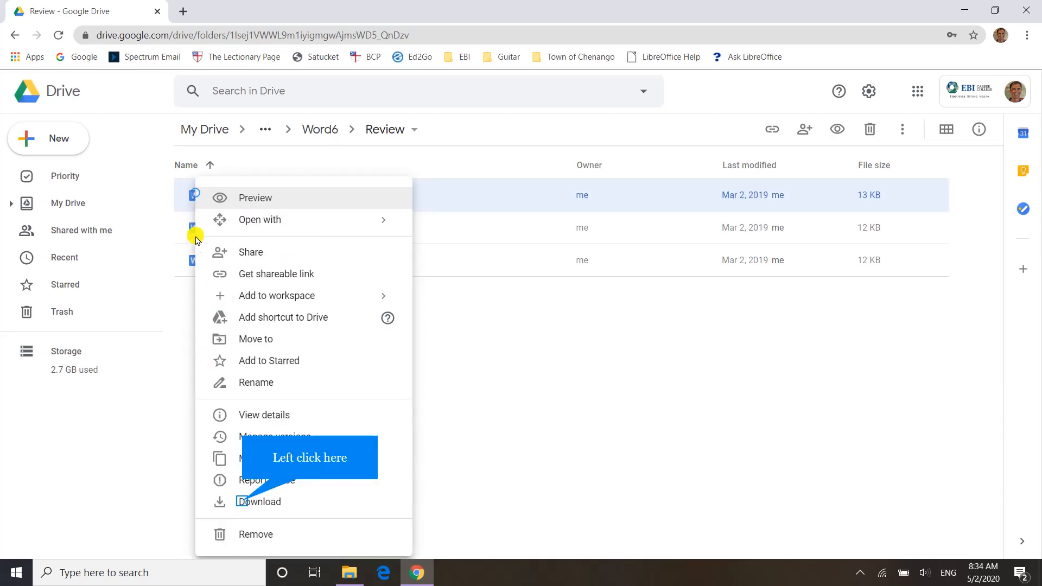
{"action": "left_click", "coordinate": [243, 500]}
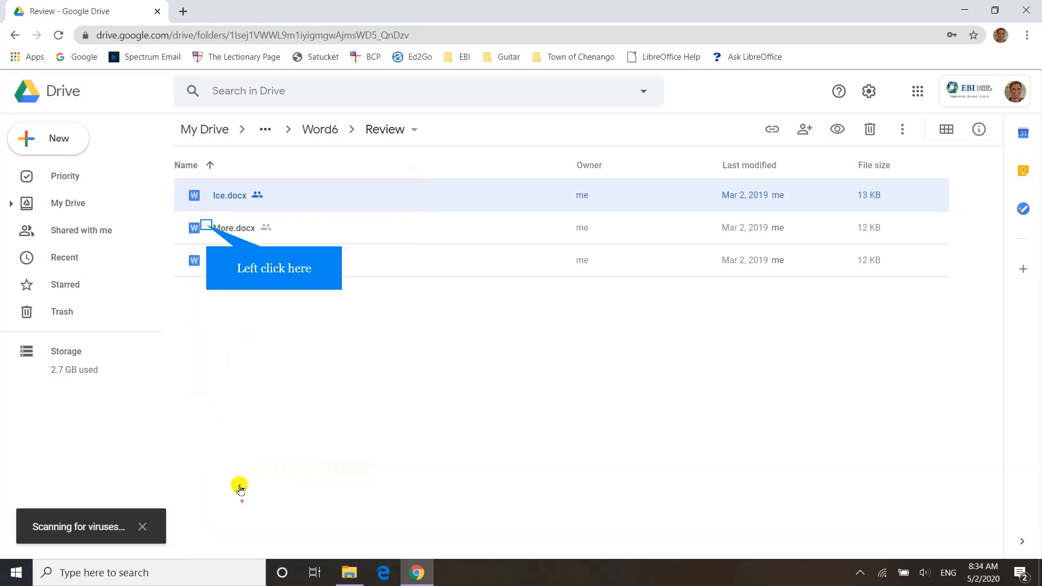
{"action": "left_click", "coordinate": [208, 228]}
{"action": "right_click", "coordinate": [208, 229]}
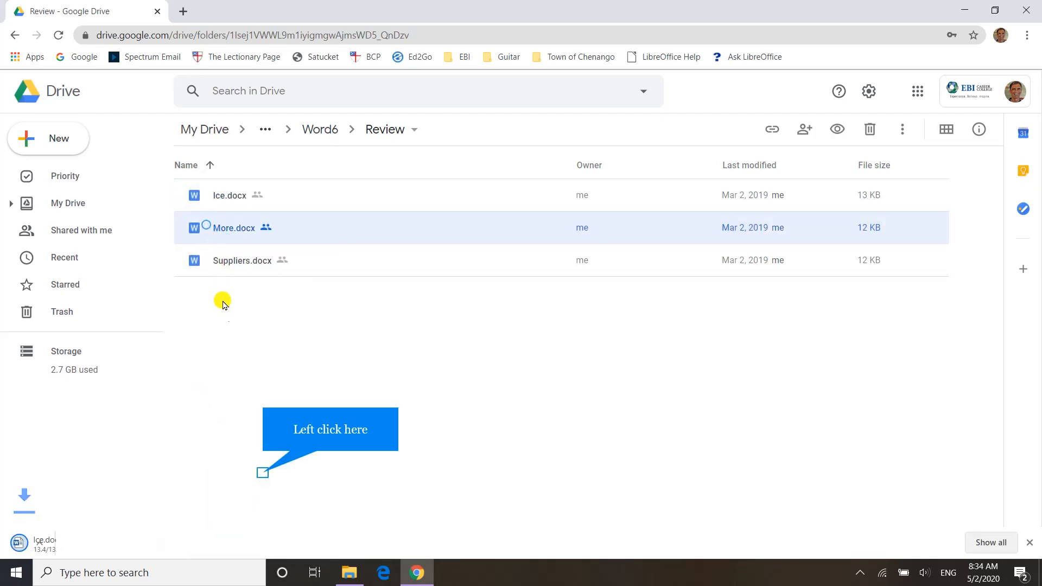
{"action": "left_click", "coordinate": [263, 475]}
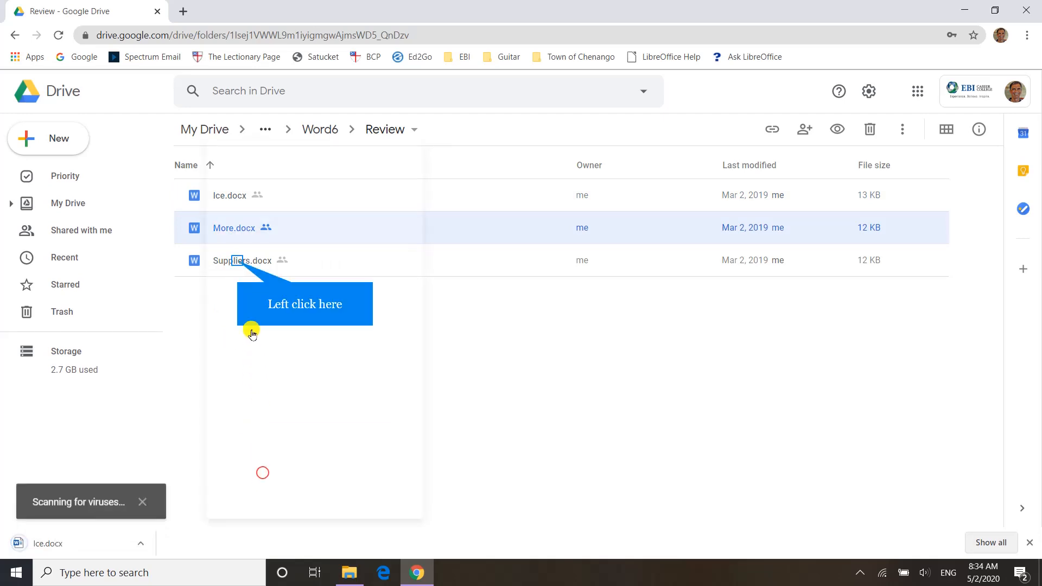
{"action": "left_click", "coordinate": [239, 264]}
{"action": "right_click", "coordinate": [237, 265]}
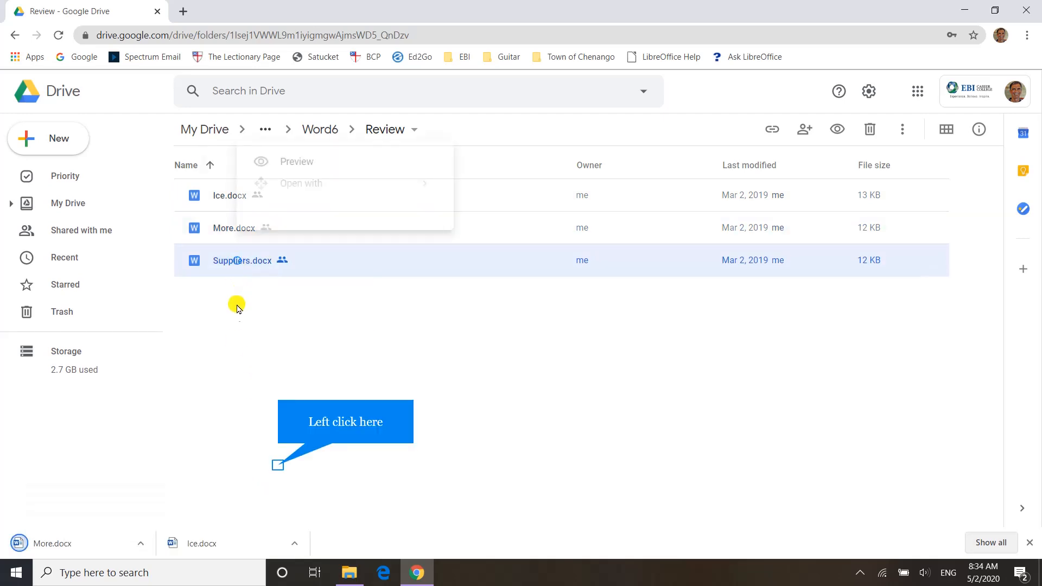
{"action": "left_click", "coordinate": [278, 468]}
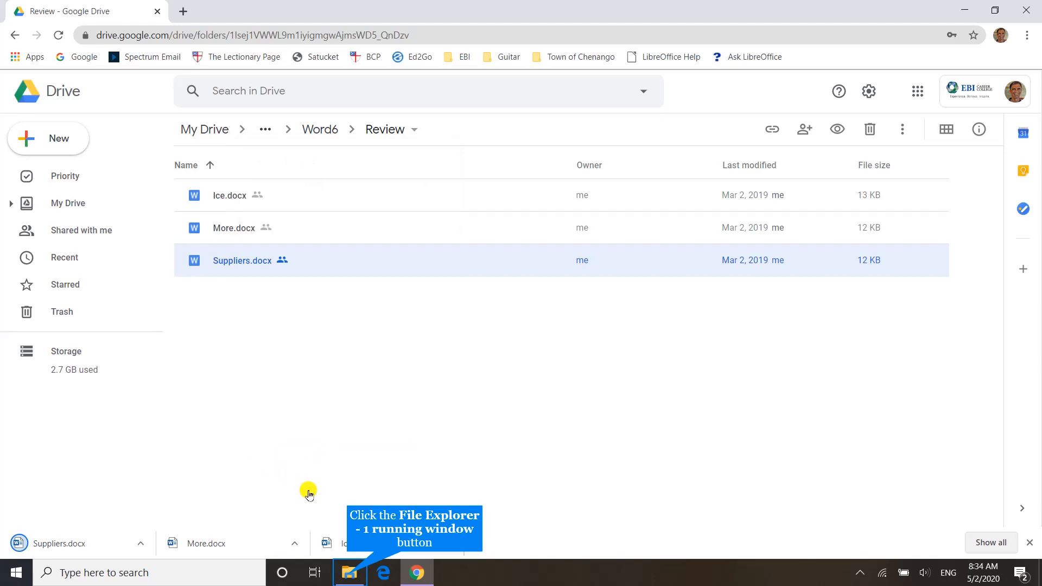
- Switch to File Explorer, refresh Downloads and move the Suppliers, More and Ice documents into the MailMerge folder
{"action": "left_click", "coordinate": [349, 575]}
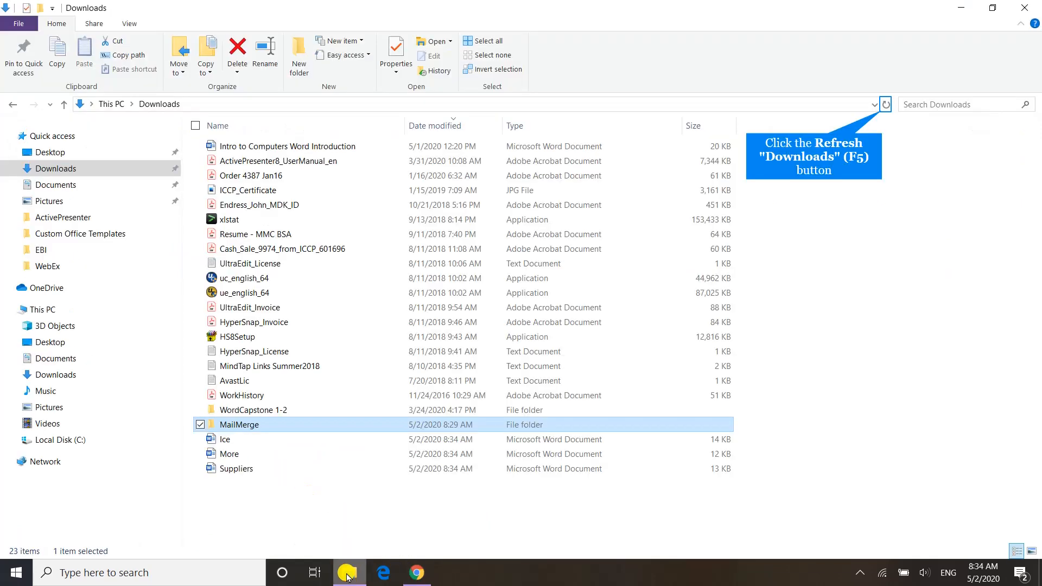
{"action": "left_click", "coordinate": [886, 104]}
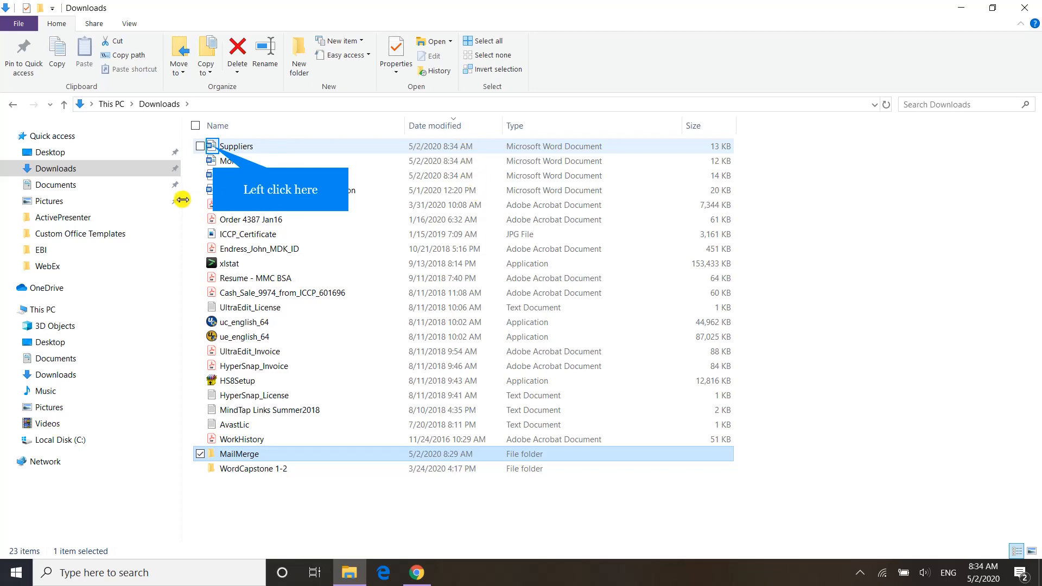
{"action": "left_click", "coordinate": [213, 148]}
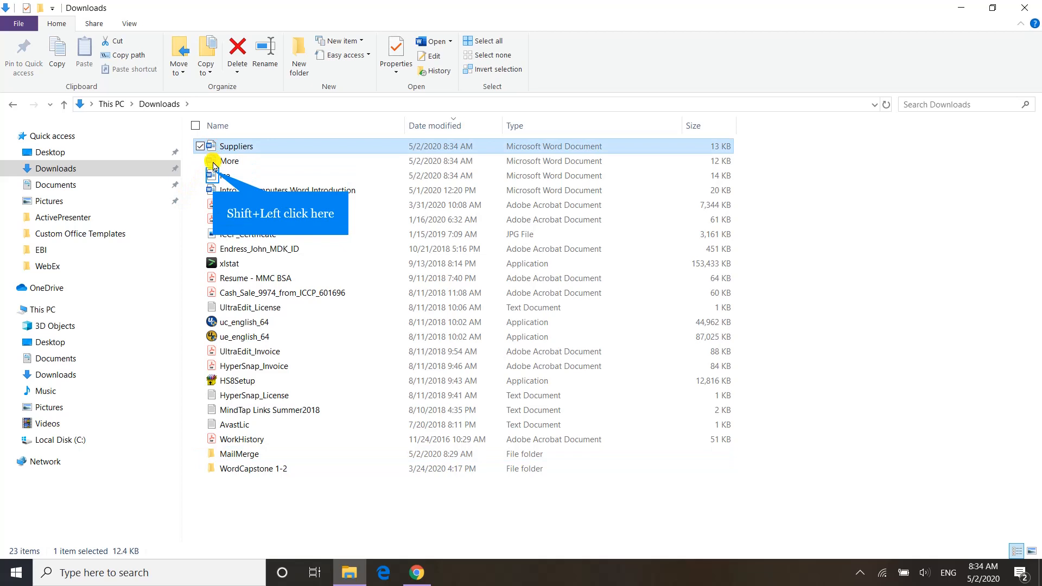
{"action": "left_click", "coordinate": [213, 174], "text": "shift"}
{"action": "left_click_drag", "start_coordinate": [214, 174], "coordinate": [249, 456]}
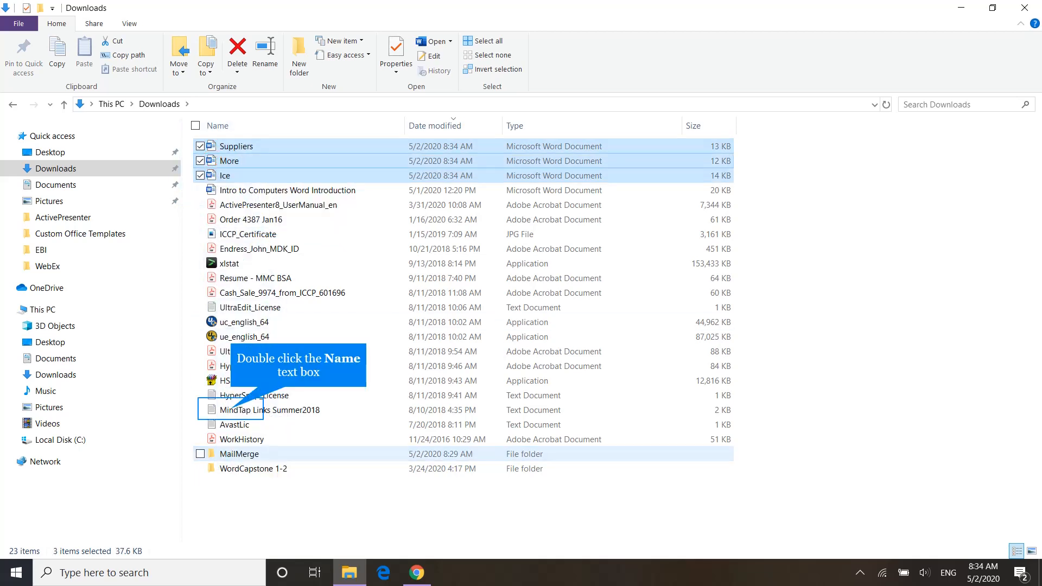
- Open the Ice document from the MailMerge folder in Word and enable editing
{"action": "double_click", "coordinate": [231, 410]}
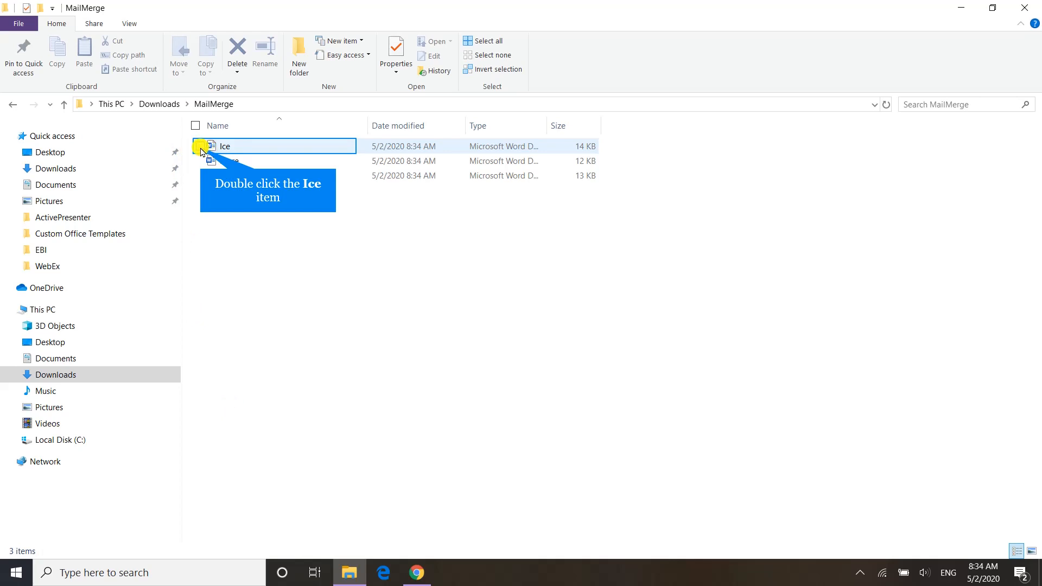
{"action": "left_click", "coordinate": [204, 147]}
{"action": "double_click", "coordinate": [211, 146]}
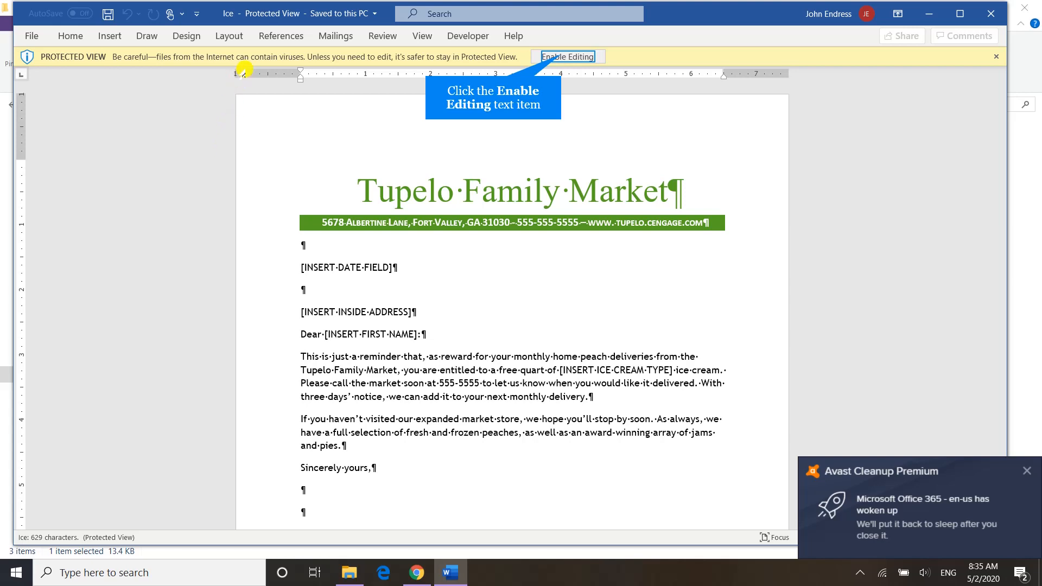
{"action": "left_click", "coordinate": [559, 56]}
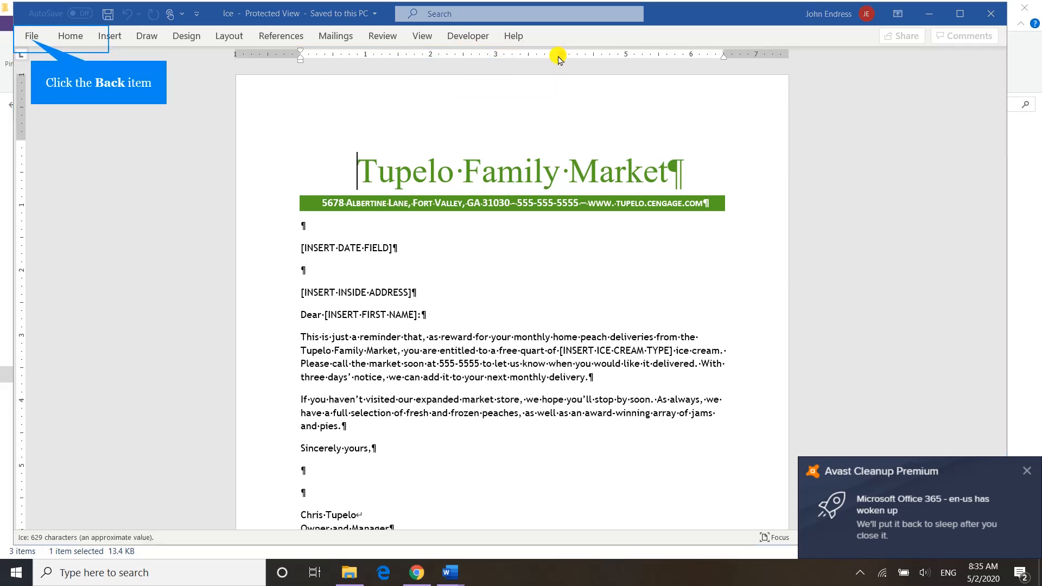
- Save a copy of the document in the MailMerge folder as "Ice Cream Main Document" followed by the user's surname
{"action": "left_click", "coordinate": [32, 39]}
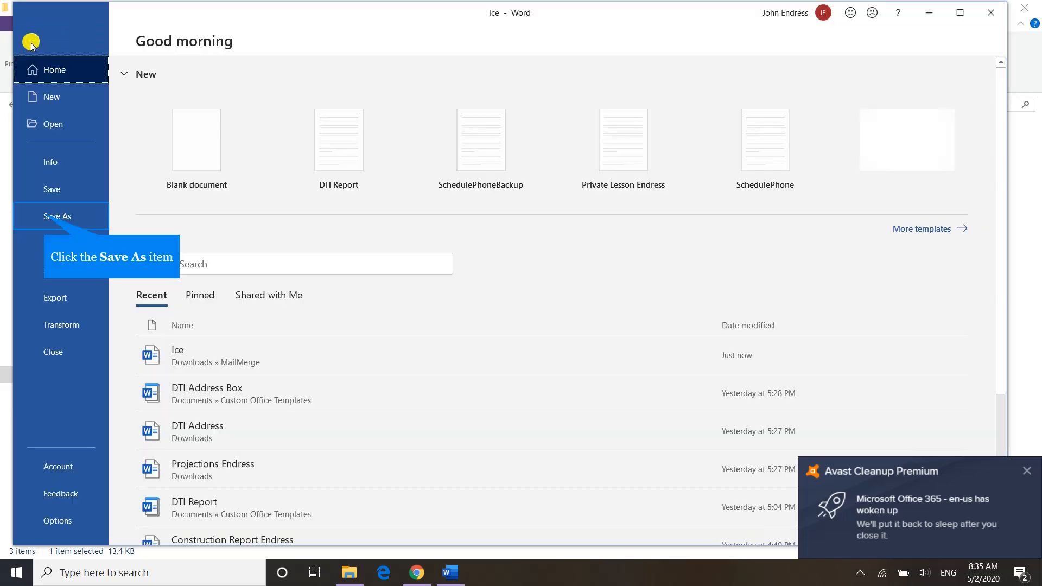
{"action": "left_click", "coordinate": [44, 214]}
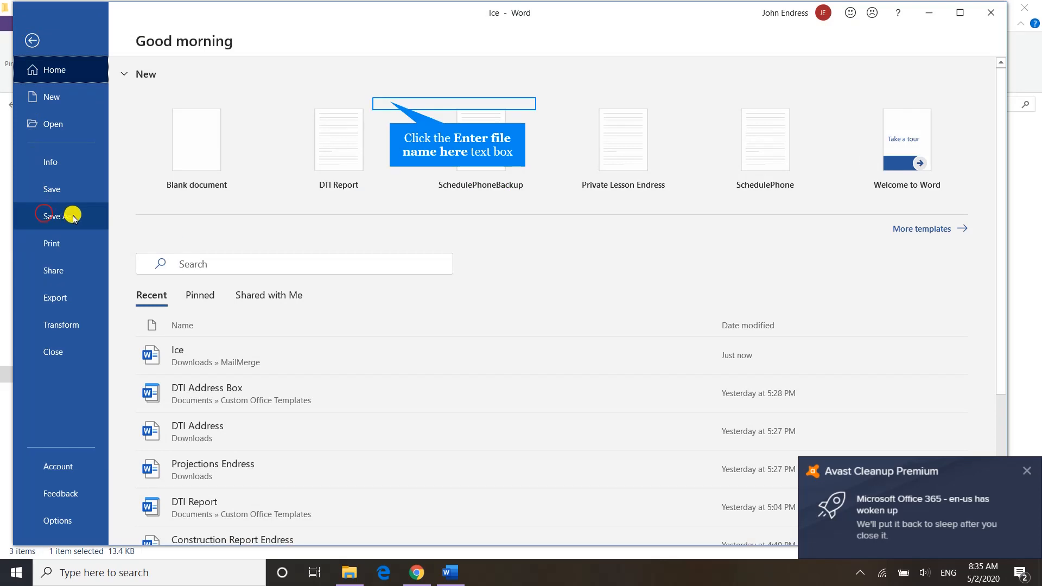
{"action": "left_click", "coordinate": [389, 102]}
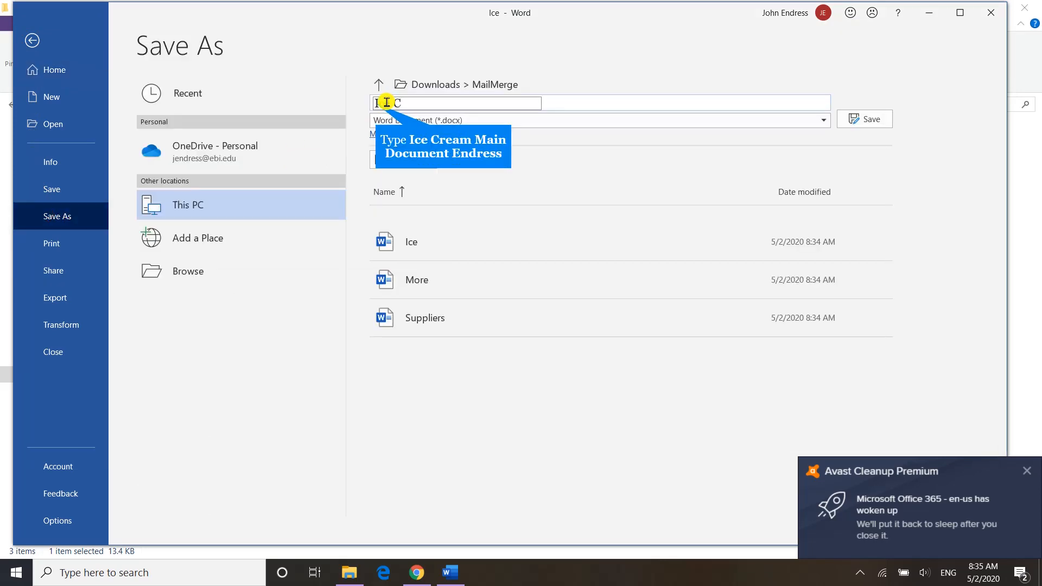
{"action": "type", "text": "Ice Cream Main Docume"}
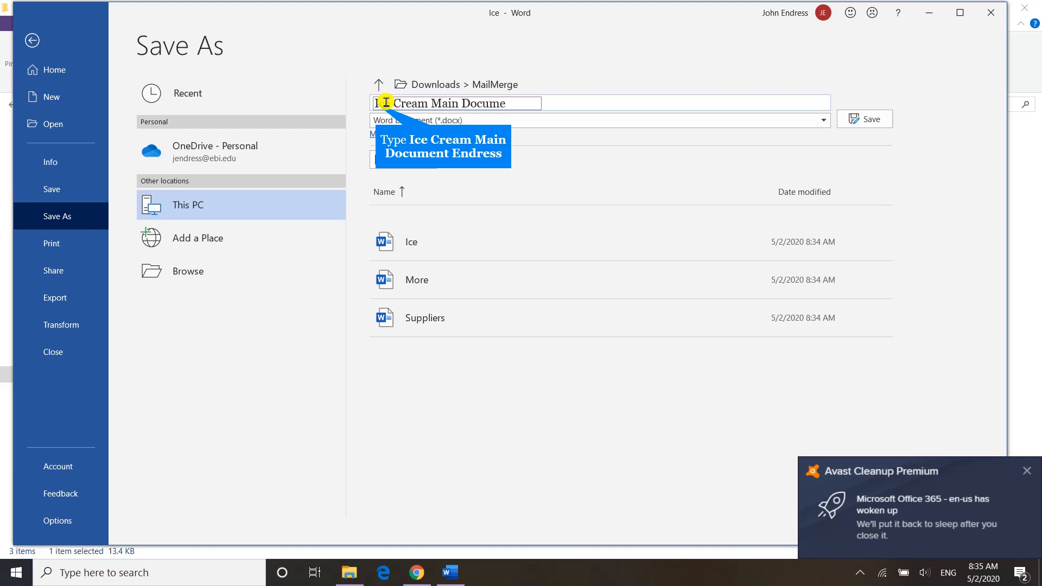
{"action": "type", "text": "nt Endress"}
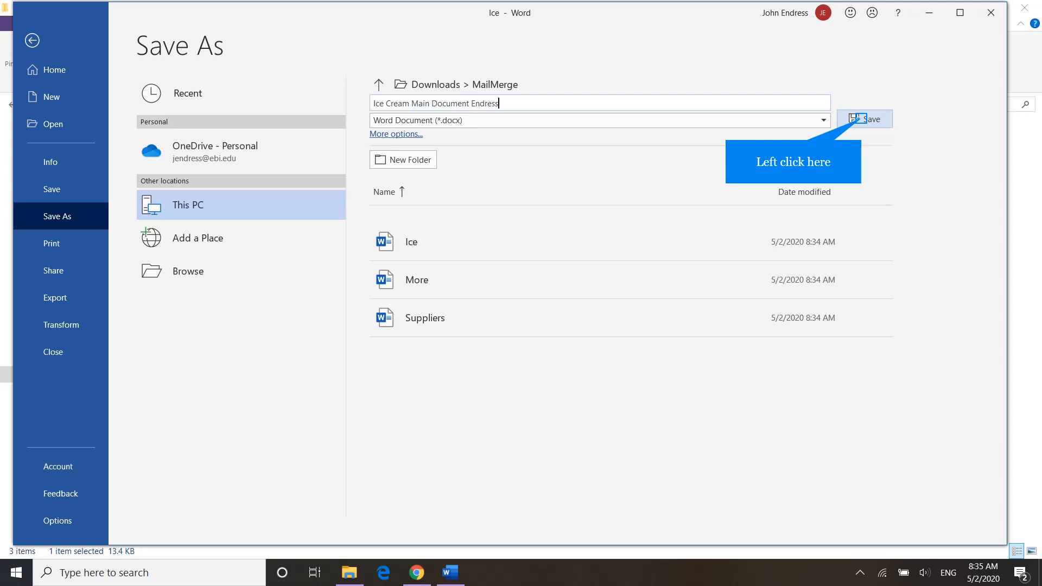
{"action": "left_click", "coordinate": [862, 128]}
{"action": "left_click", "coordinate": [863, 121]}
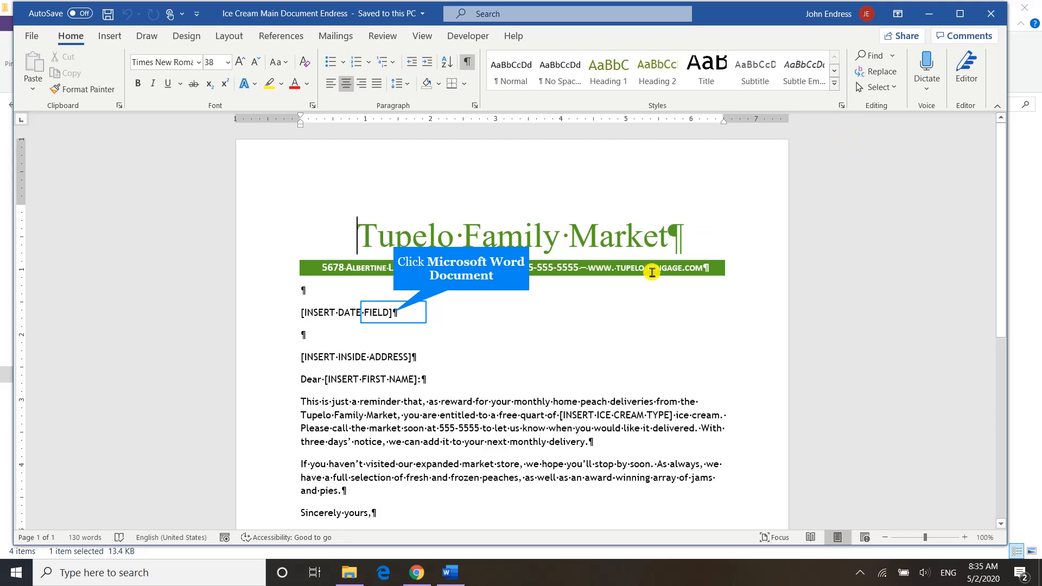
- Delete the [INSERT DATE FIELD] placeholder text while keeping its empty paragraph
{"action": "left_click", "coordinate": [400, 314]}
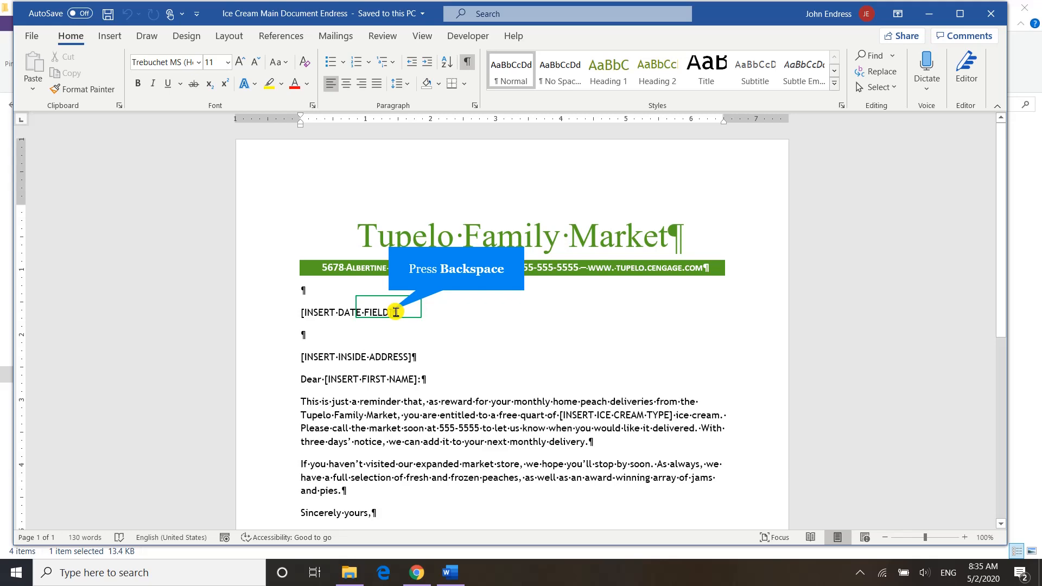
{"action": "key", "text": "BackSpace"}
{"action": "key", "text": "BackSpace"}
{"action": "key", "text": "BackSpace"}
{"action": "key", "text": "BackSpace"}
{"action": "key", "text": "BackSpace"}
{"action": "key", "text": "BackSpace"}
{"action": "key", "text": "BackSpace"}
{"action": "key", "text": "BackSpace"}
{"action": "key", "text": "BackSpace"}
{"action": "key", "text": "BackSpace"}
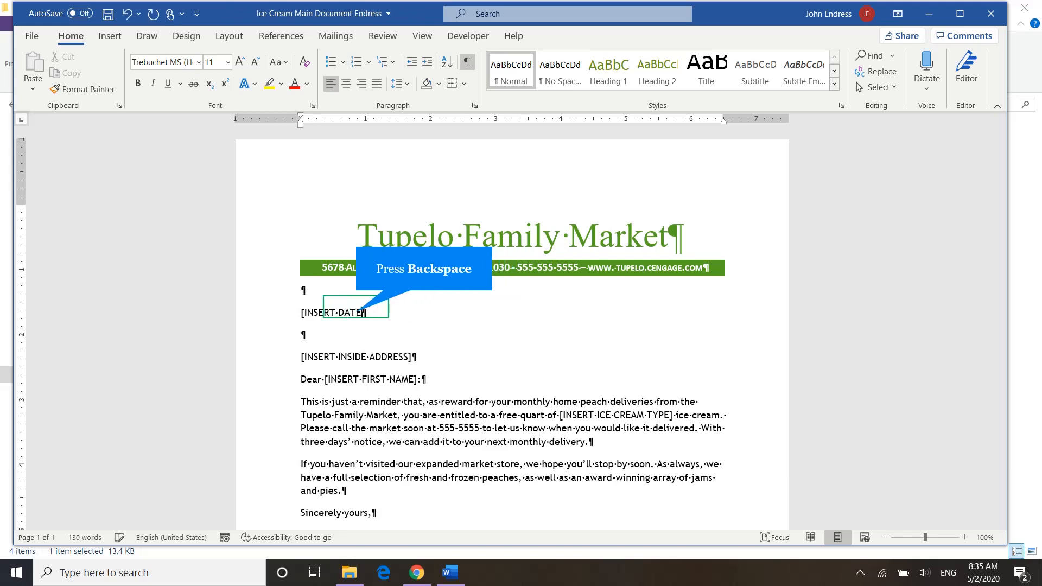
{"action": "key", "text": "BackSpace"}
{"action": "key", "text": "BackSpace"}
{"action": "key", "text": "BackSpace"}
{"action": "key", "text": "BackSpace"}
{"action": "key", "text": "BackSpace"}
{"action": "key", "text": "BackSpace"}
{"action": "key", "text": "BackSpace"}
{"action": "key", "text": "BackSpace"}
{"action": "key", "text": "BackSpace"}
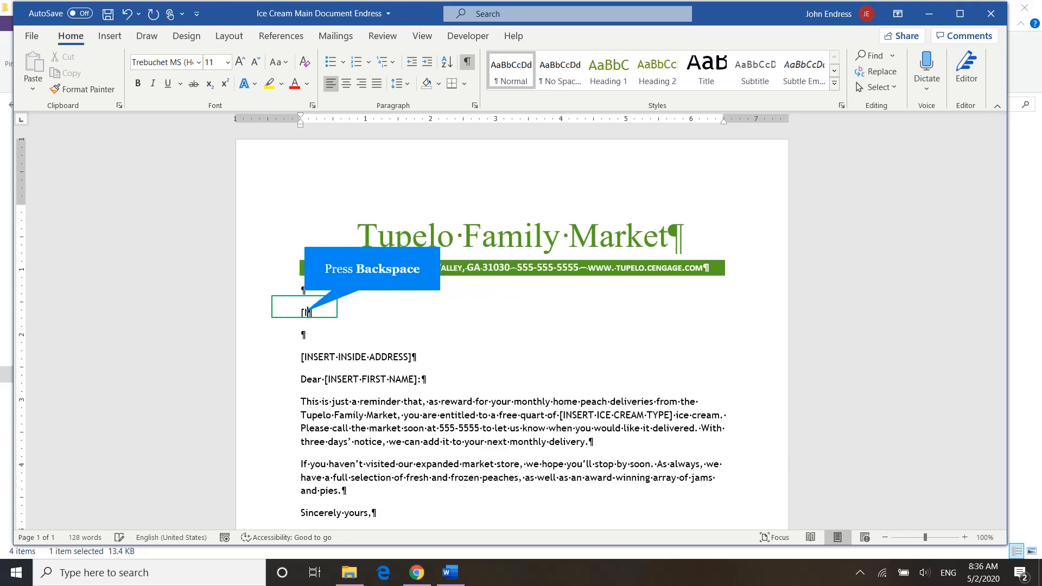
{"action": "key", "text": "BackSpace"}
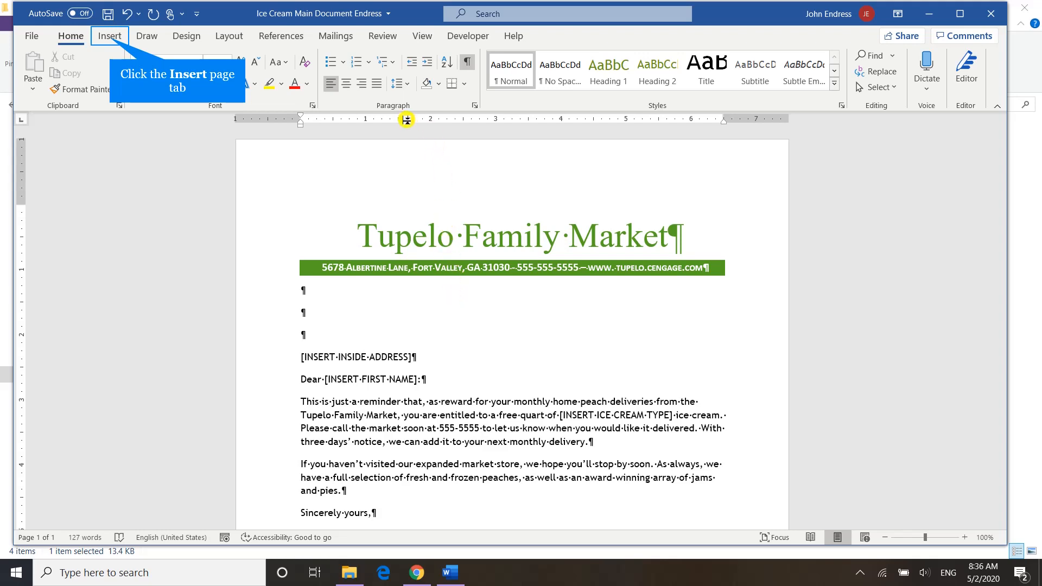
- Open the field insertion options for the empty paragraph below the letterhead and choose the Date field
{"action": "left_click", "coordinate": [112, 38]}
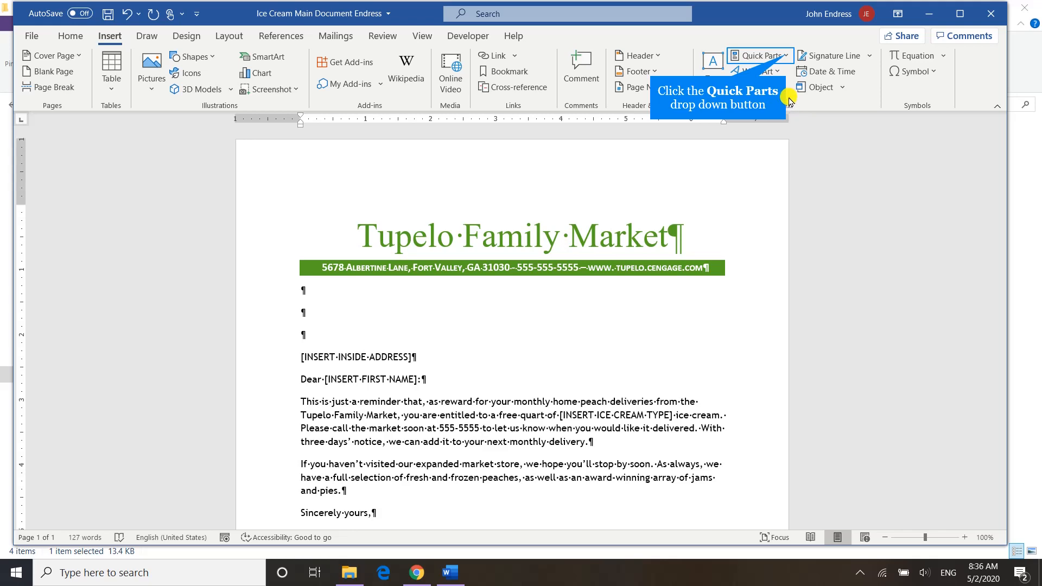
{"action": "left_click", "coordinate": [786, 58]}
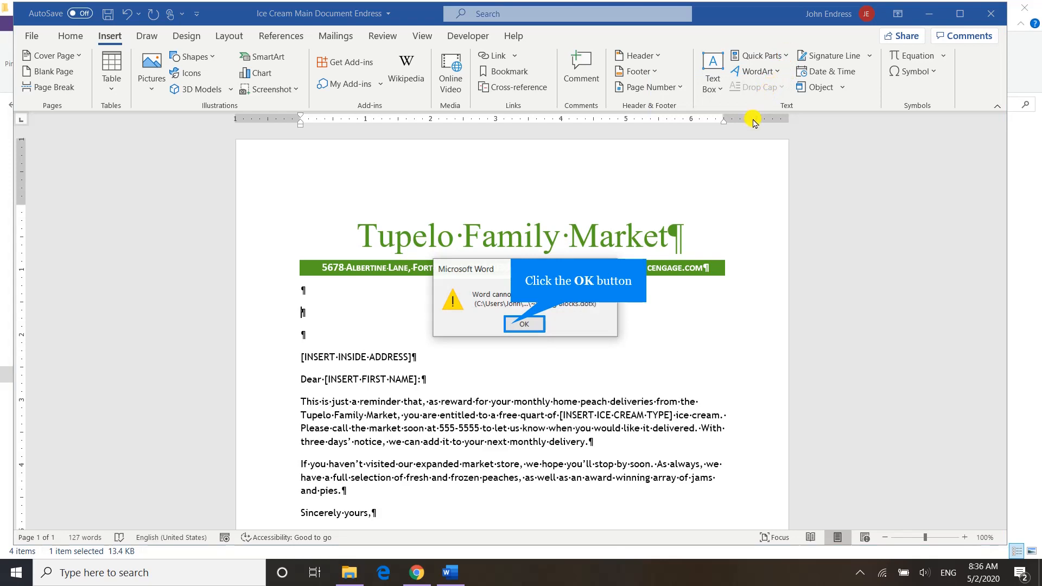
{"action": "left_click", "coordinate": [511, 325]}
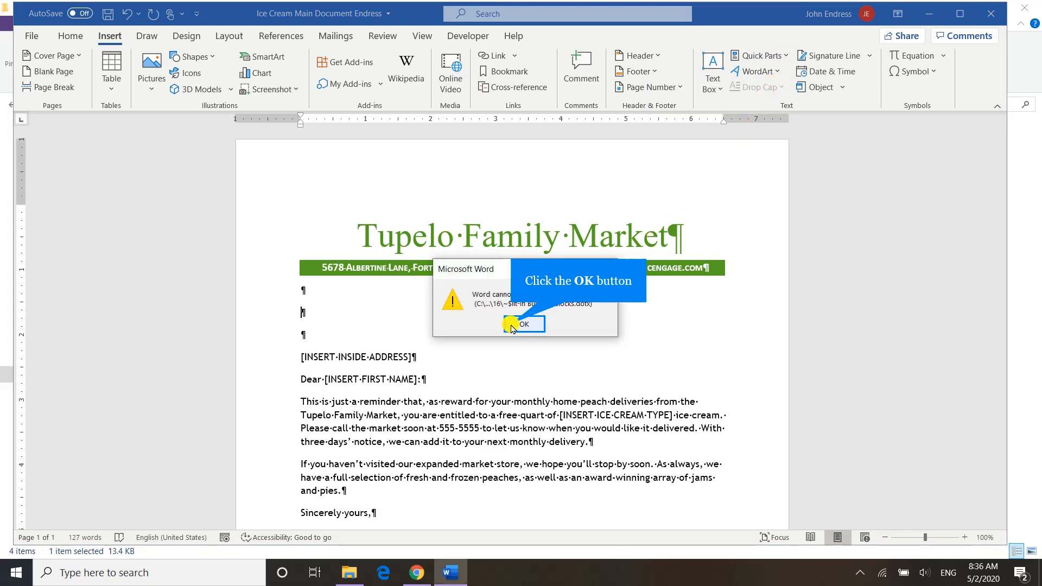
{"action": "left_click", "coordinate": [512, 325]}
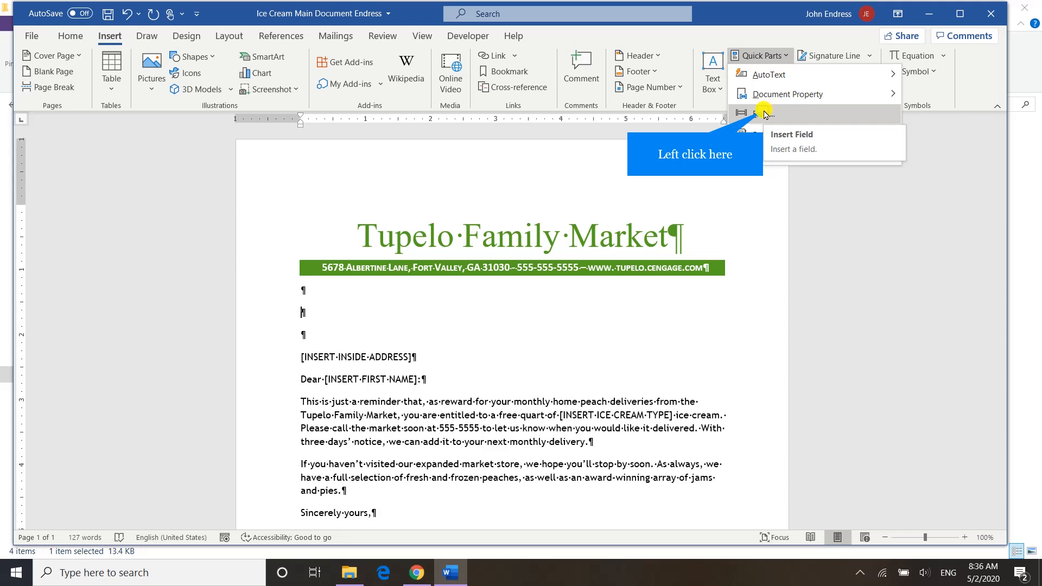
{"action": "left_click", "coordinate": [765, 113]}
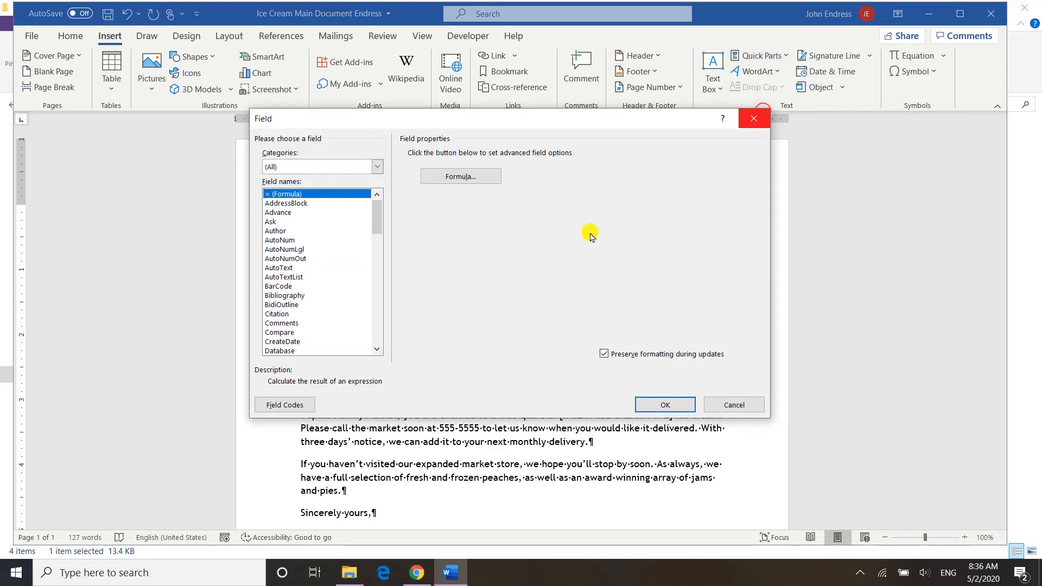
{"action": "scroll", "coordinate": [293, 299], "scroll_direction": "down", "scroll_amount": 1}
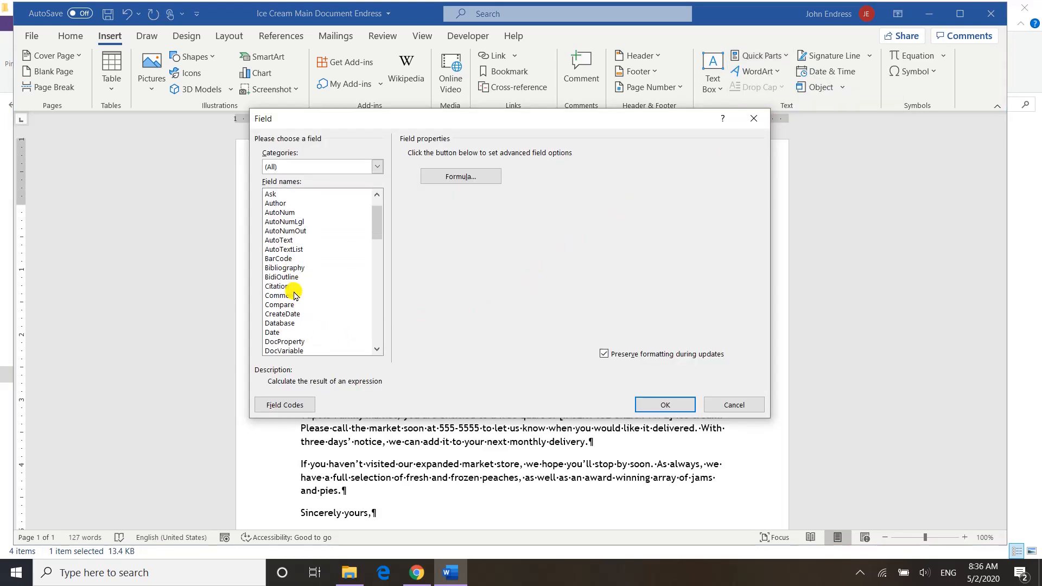
{"action": "left_click", "coordinate": [273, 333]}
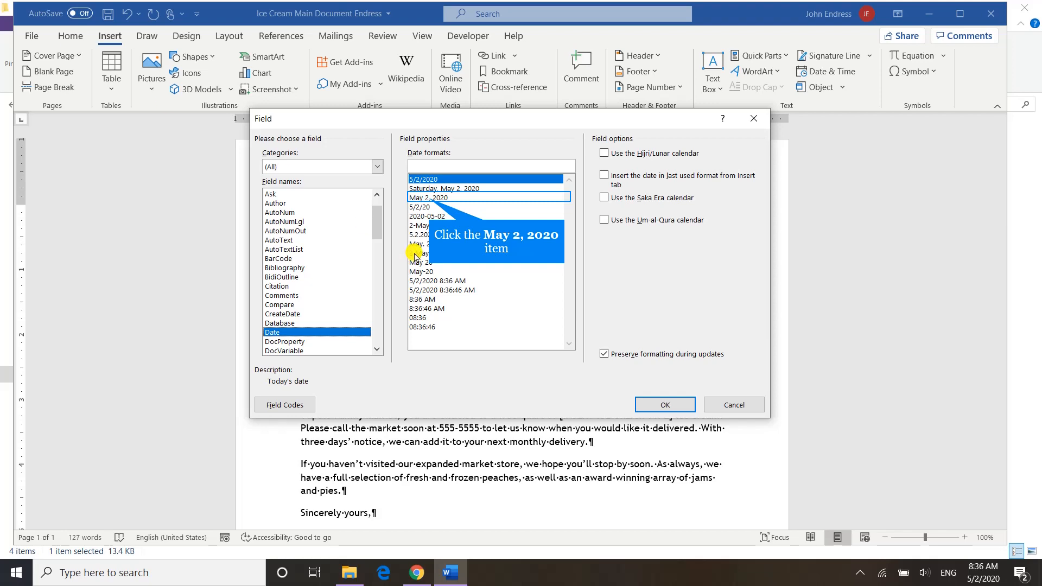
- Try several date formats for the Date field, including M/d/yy and d-MMM-yy
{"action": "left_click", "coordinate": [429, 199]}
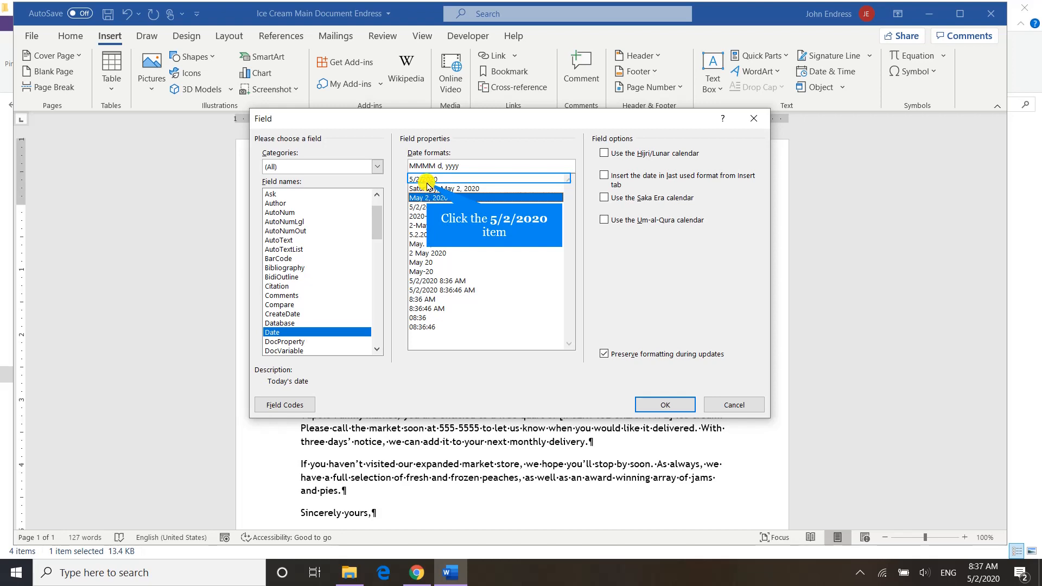
{"action": "left_click", "coordinate": [427, 180]}
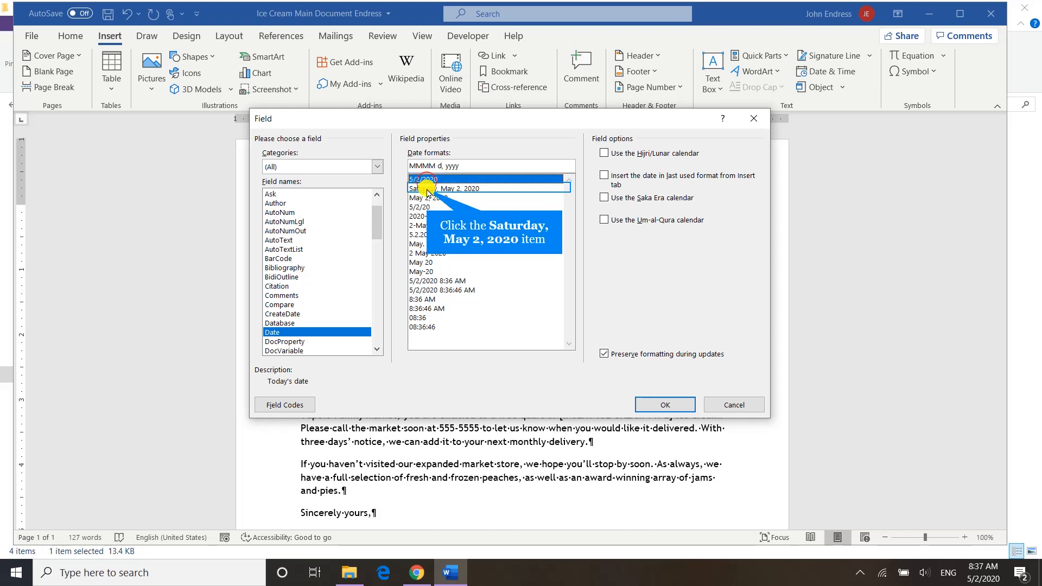
{"action": "left_click", "coordinate": [427, 188]}
{"action": "left_click", "coordinate": [427, 198]}
{"action": "left_click", "coordinate": [427, 207]}
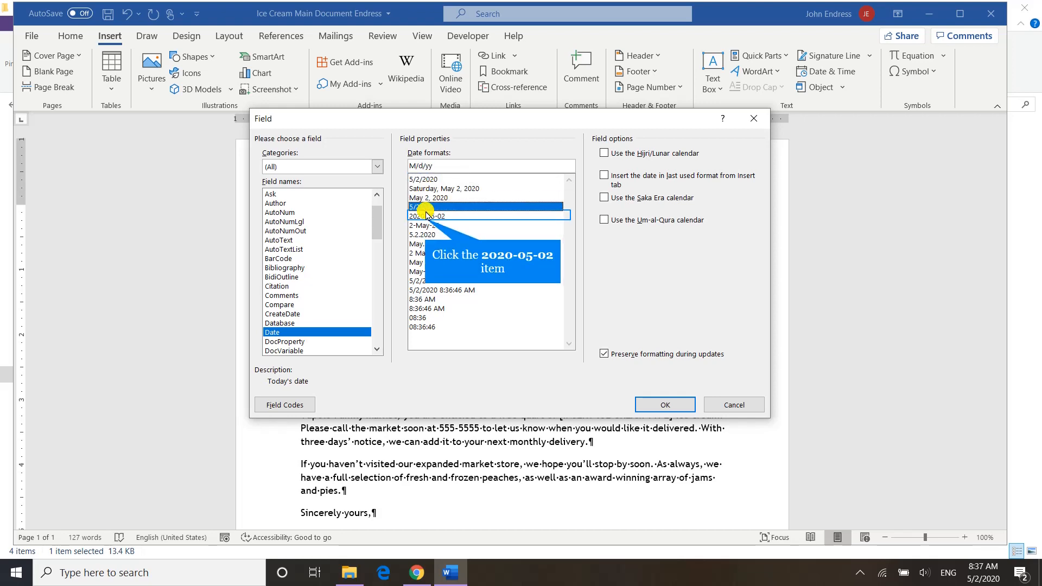
{"action": "left_click", "coordinate": [426, 216]}
{"action": "left_click", "coordinate": [427, 225]}
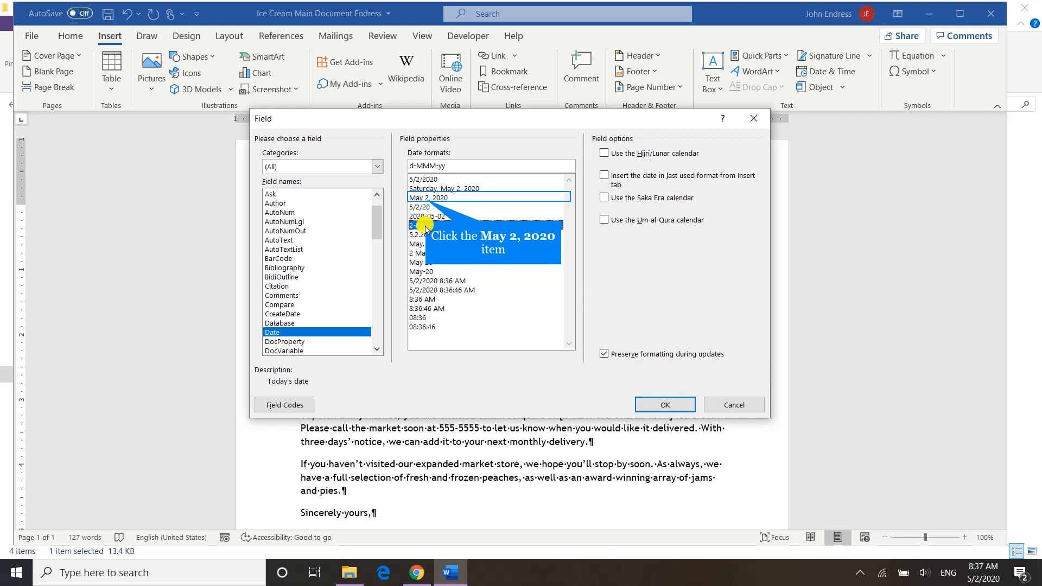
- Set the date format to MMMM d, yyyy and insert the Date field
{"action": "left_click", "coordinate": [426, 198]}
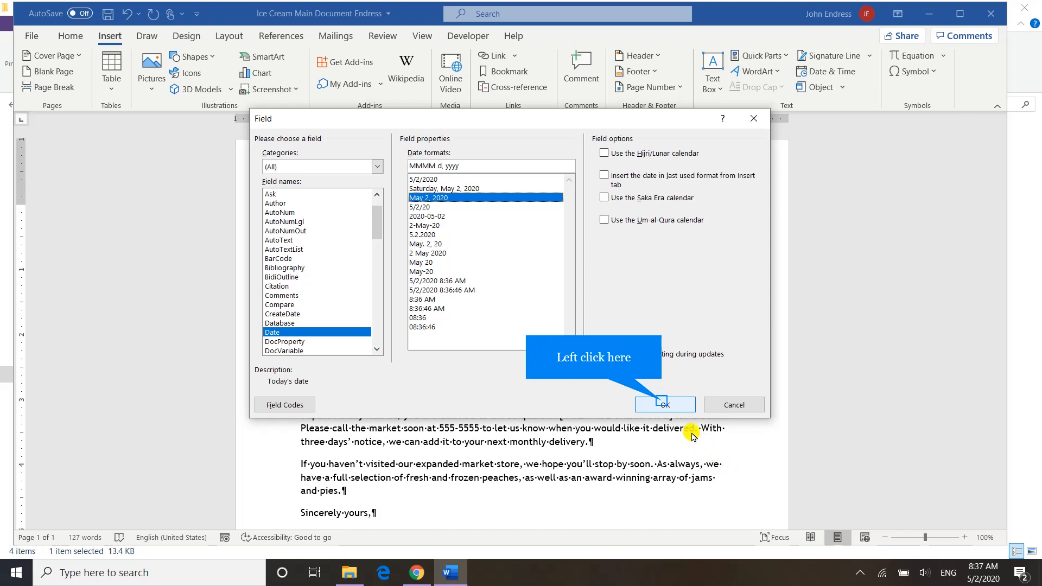
{"action": "left_click", "coordinate": [664, 405]}
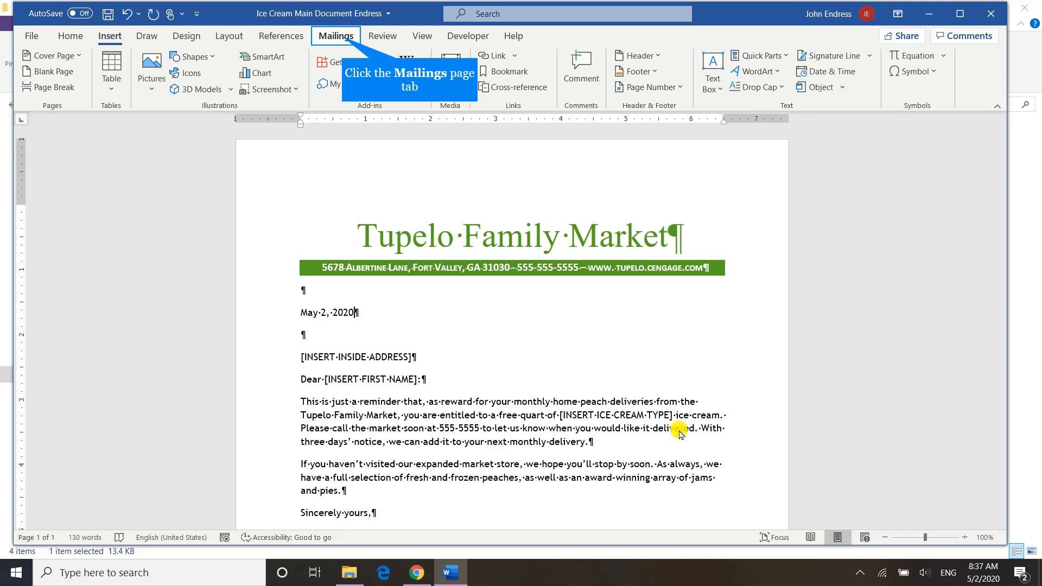
- Start a Letters mail merge for the document and begin a new typed recipient list
{"action": "left_click", "coordinate": [343, 38]}
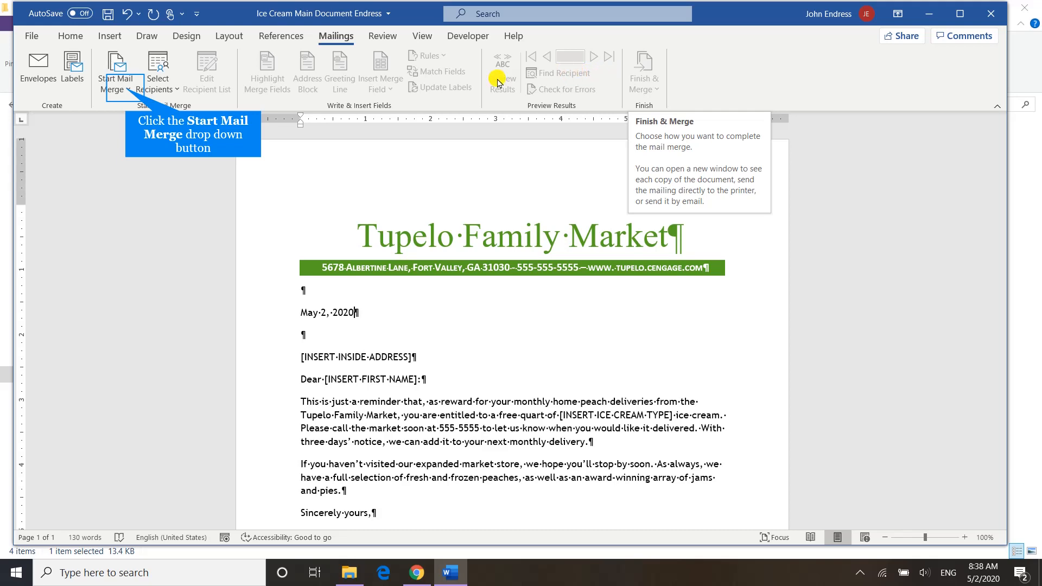
{"action": "left_click", "coordinate": [125, 96]}
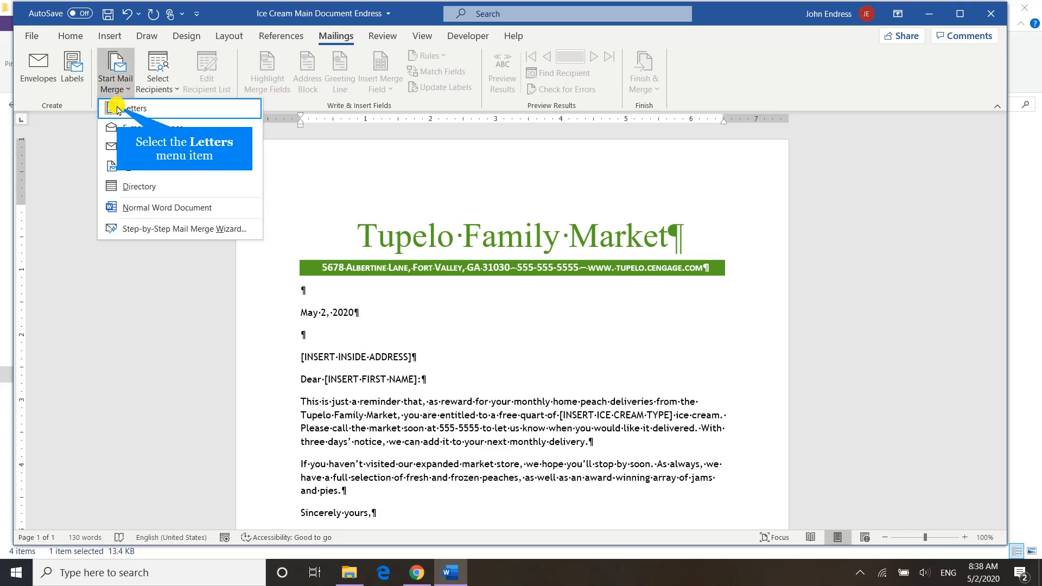
{"action": "left_click", "coordinate": [117, 108]}
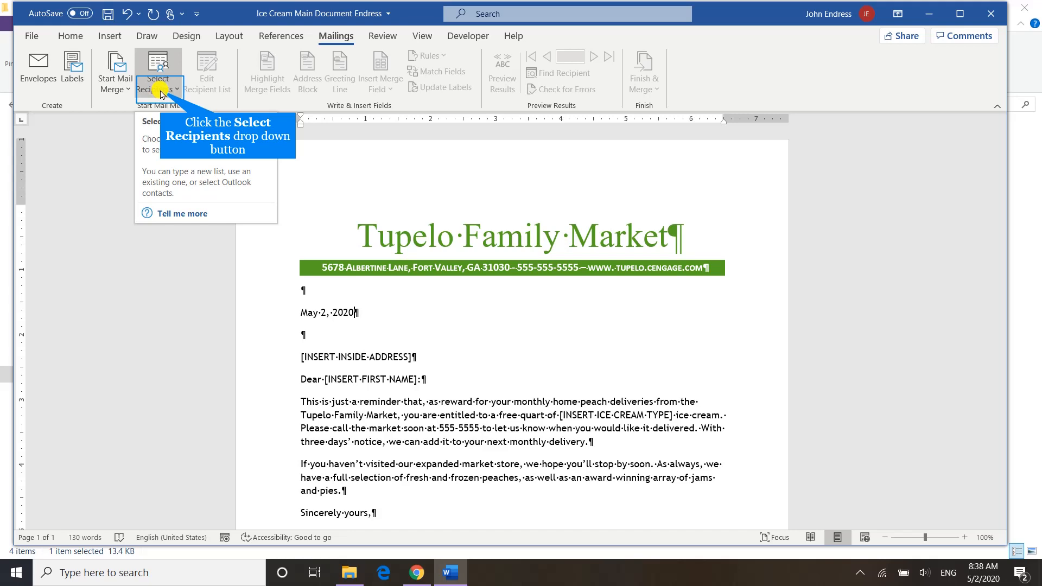
{"action": "left_click", "coordinate": [161, 92]}
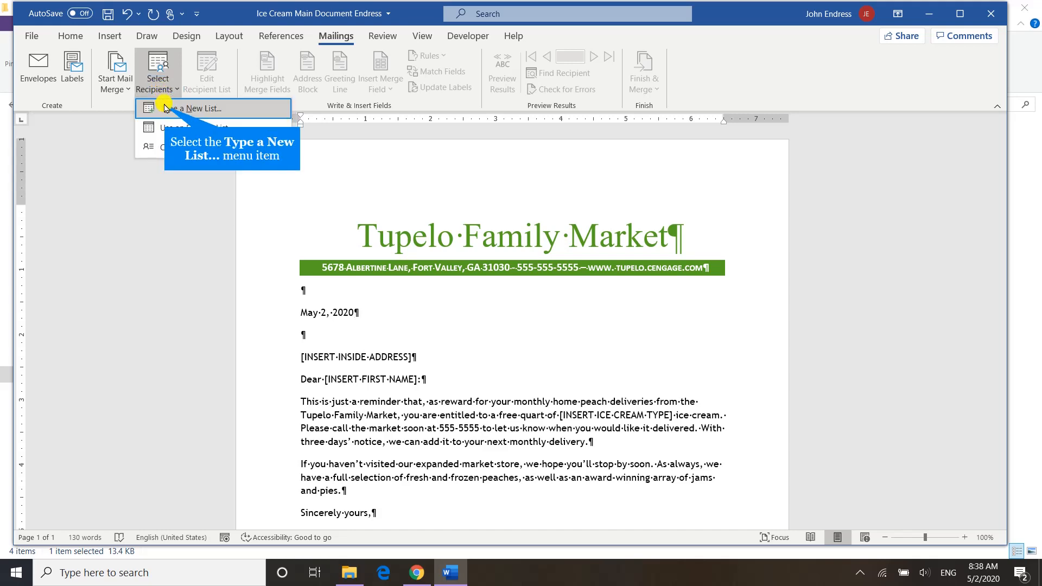
{"action": "left_click", "coordinate": [167, 108]}
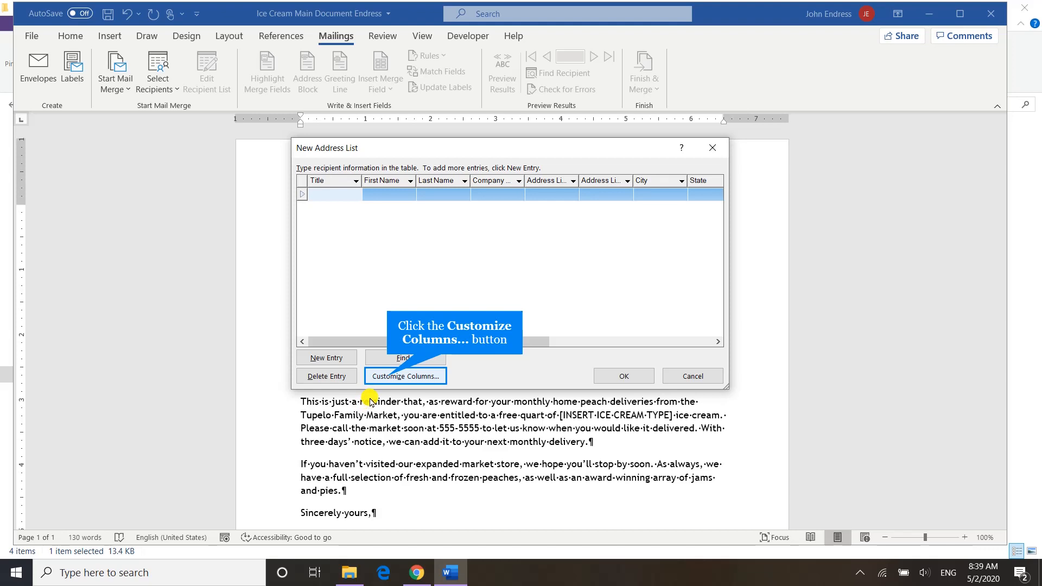
- Open column customization for the new address list and delete the Title field
{"action": "left_click", "coordinate": [388, 378]}
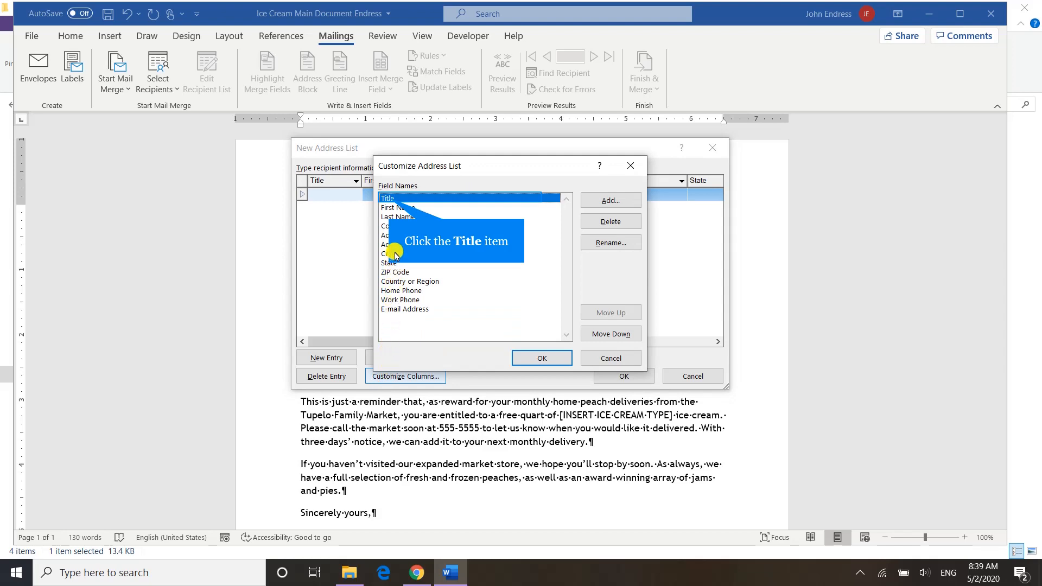
{"action": "left_click", "coordinate": [388, 198]}
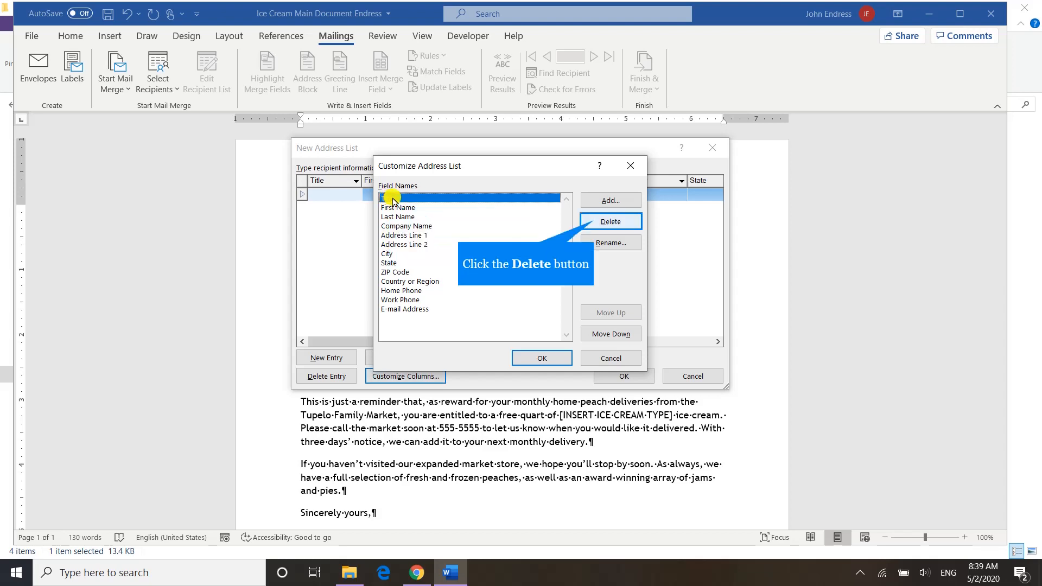
{"action": "left_click", "coordinate": [593, 219]}
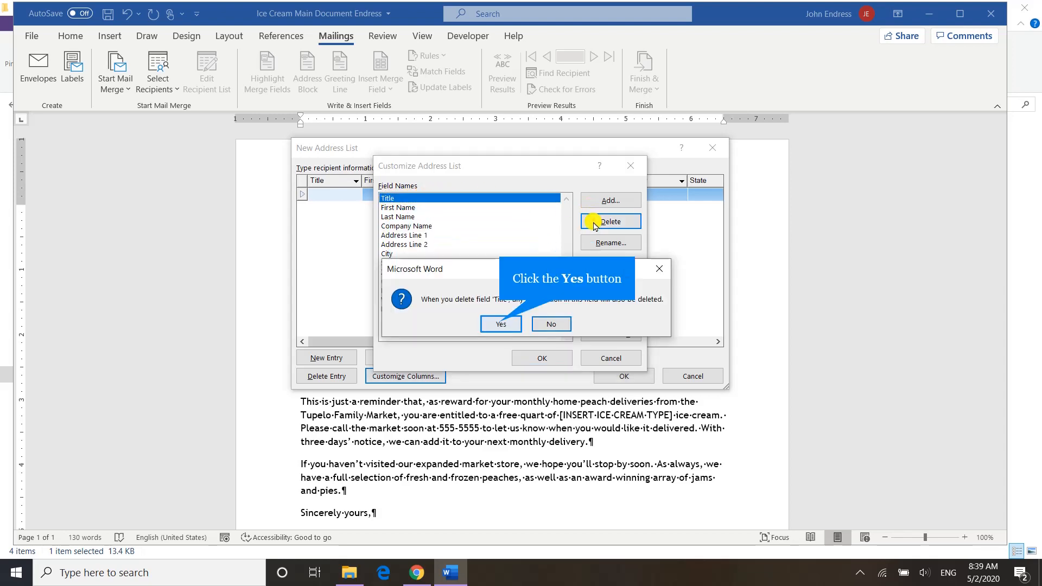
{"action": "left_click", "coordinate": [501, 324]}
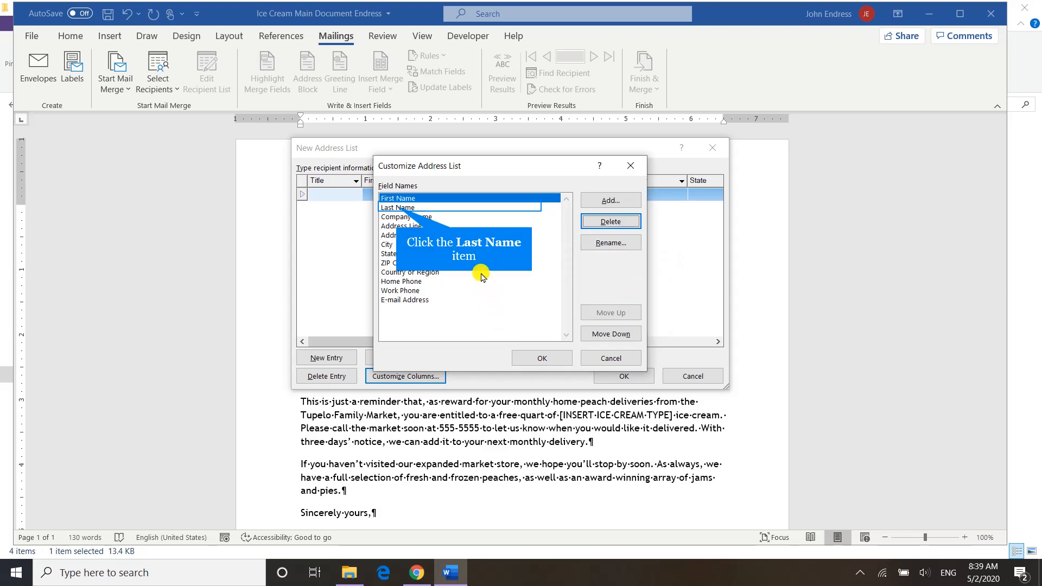
- Delete the Company Name field from the address list columns
{"action": "left_click", "coordinate": [396, 208]}
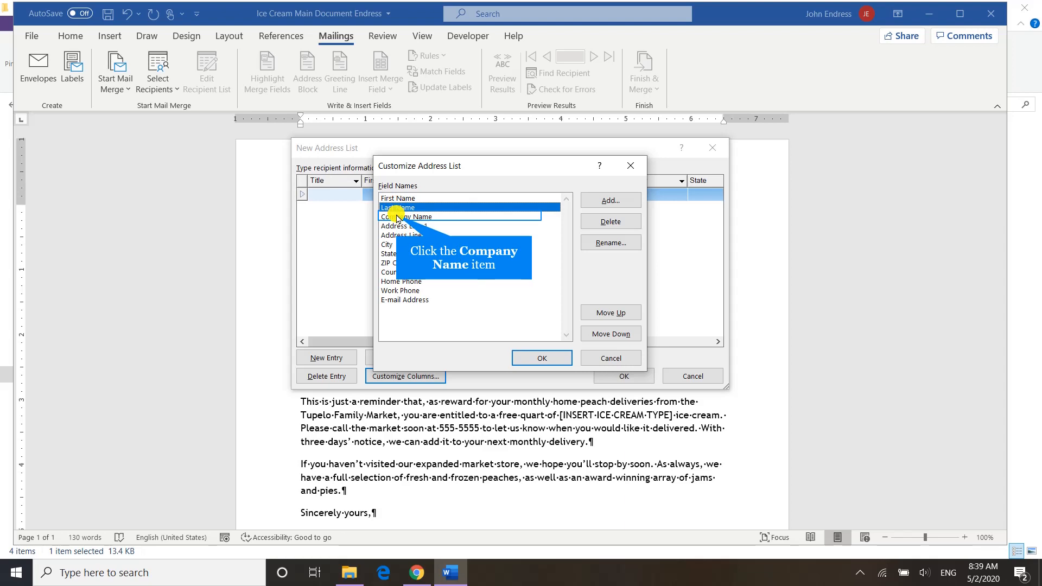
{"action": "left_click", "coordinate": [398, 218]}
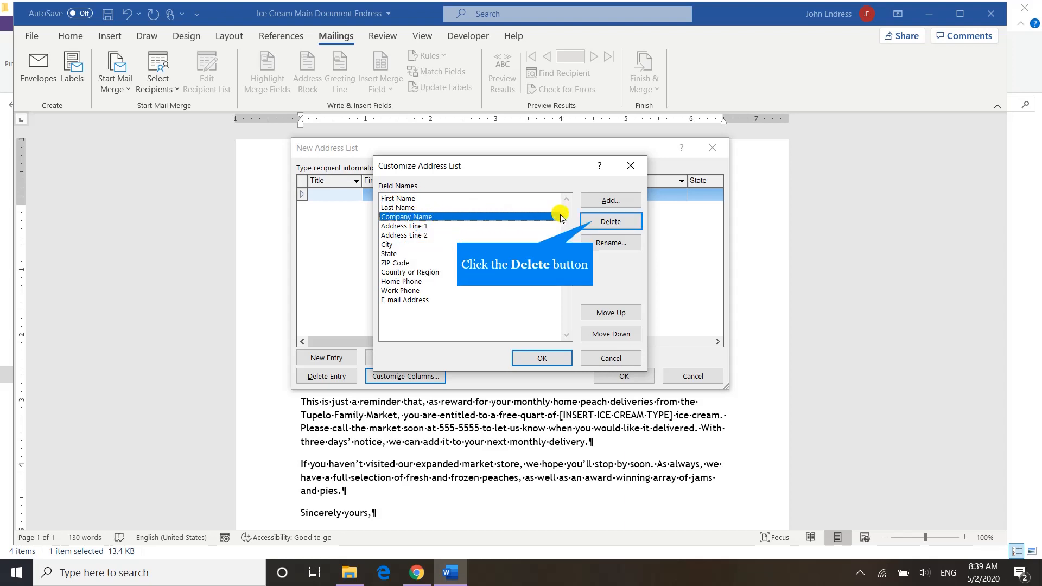
{"action": "left_click", "coordinate": [592, 222]}
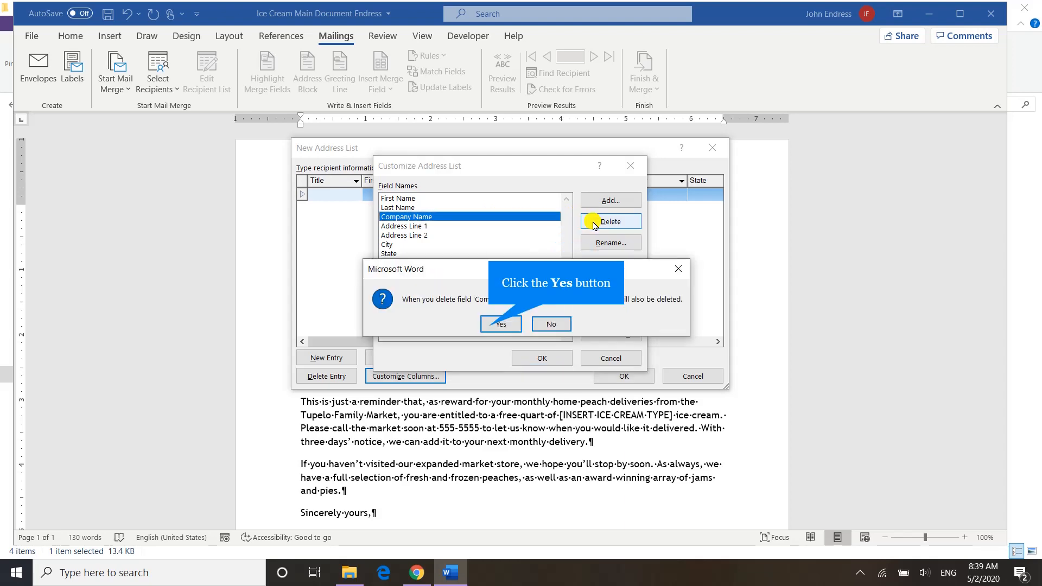
{"action": "left_click", "coordinate": [490, 324]}
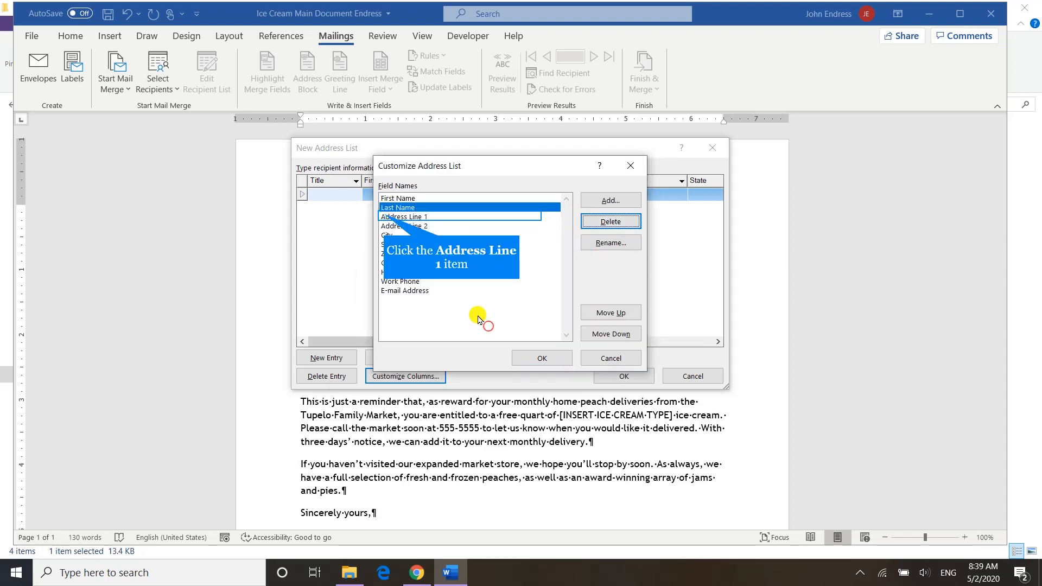
- Keep both address line fields and delete the Country or Region field from the address list
{"action": "left_click", "coordinate": [385, 218]}
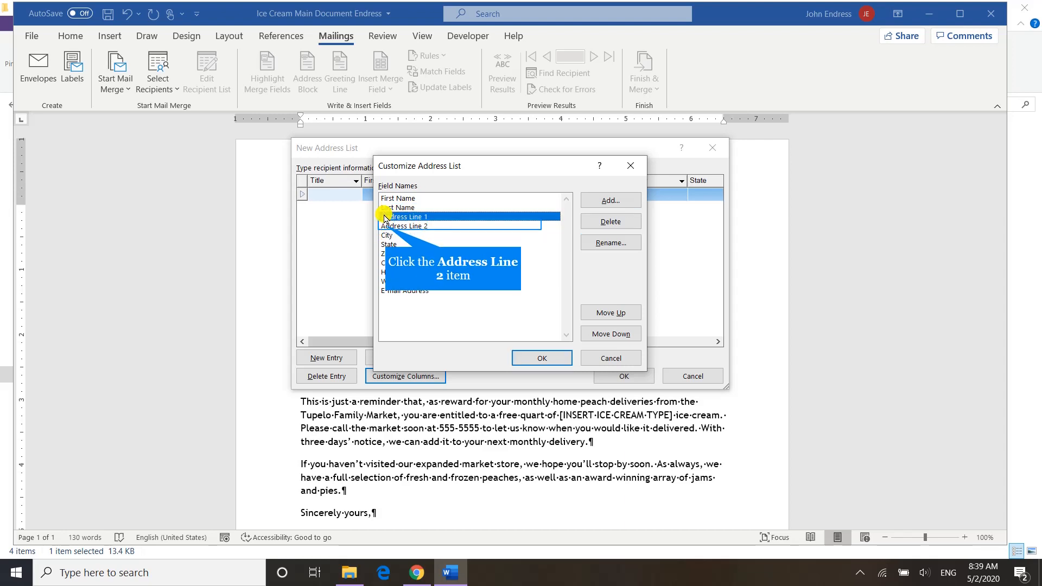
{"action": "left_click", "coordinate": [386, 228]}
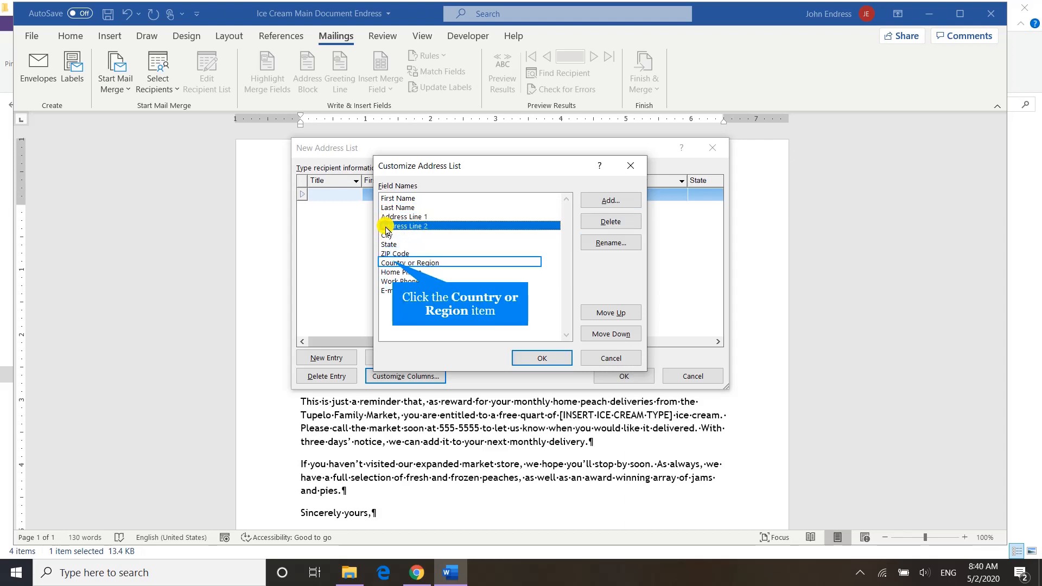
{"action": "left_click", "coordinate": [393, 263]}
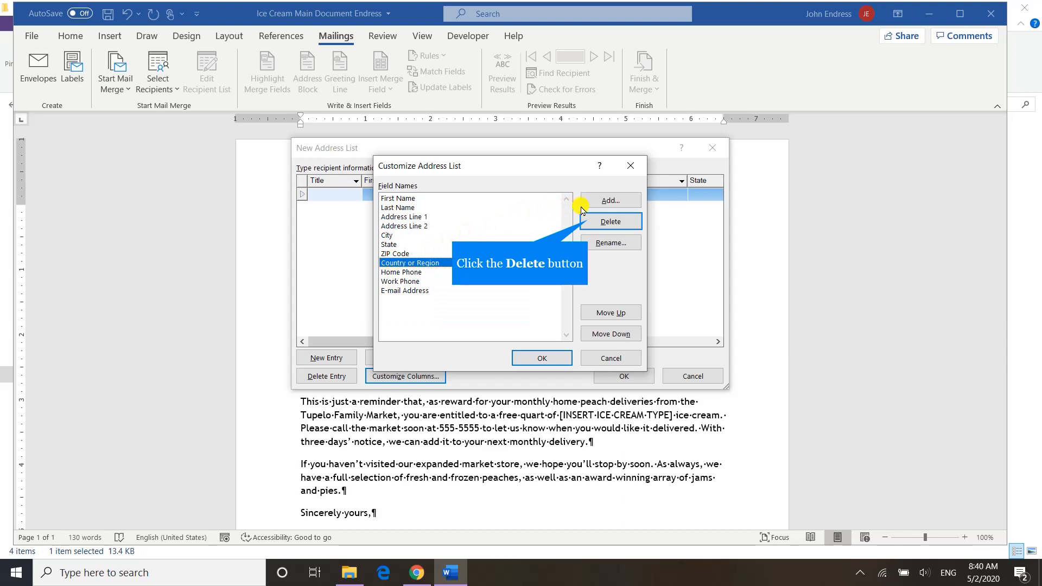
{"action": "left_click", "coordinate": [587, 221]}
{"action": "left_click", "coordinate": [500, 324]}
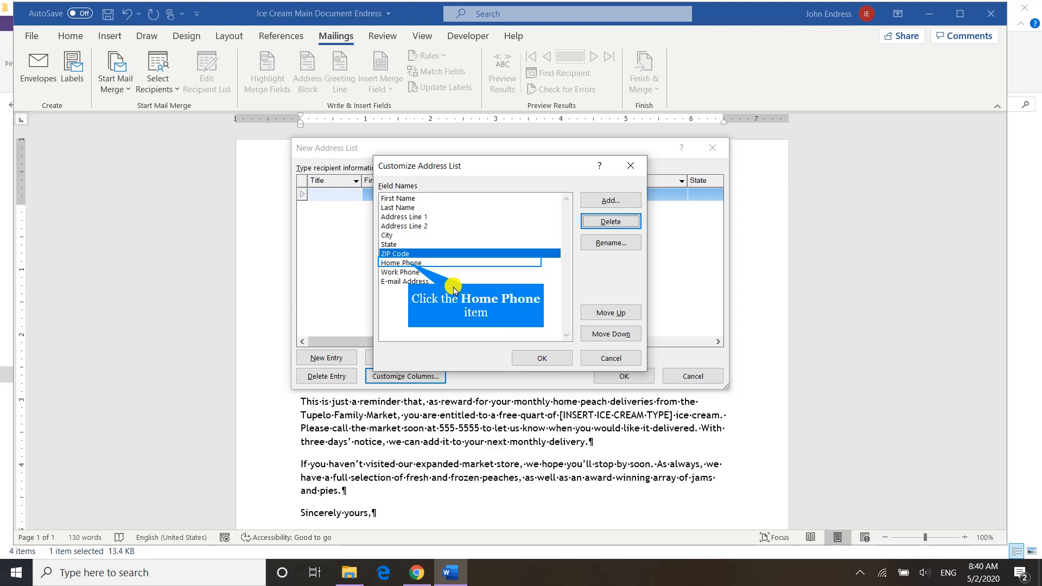
- Rename the Home Phone field of the address list to "Phone"
{"action": "left_click", "coordinate": [415, 264]}
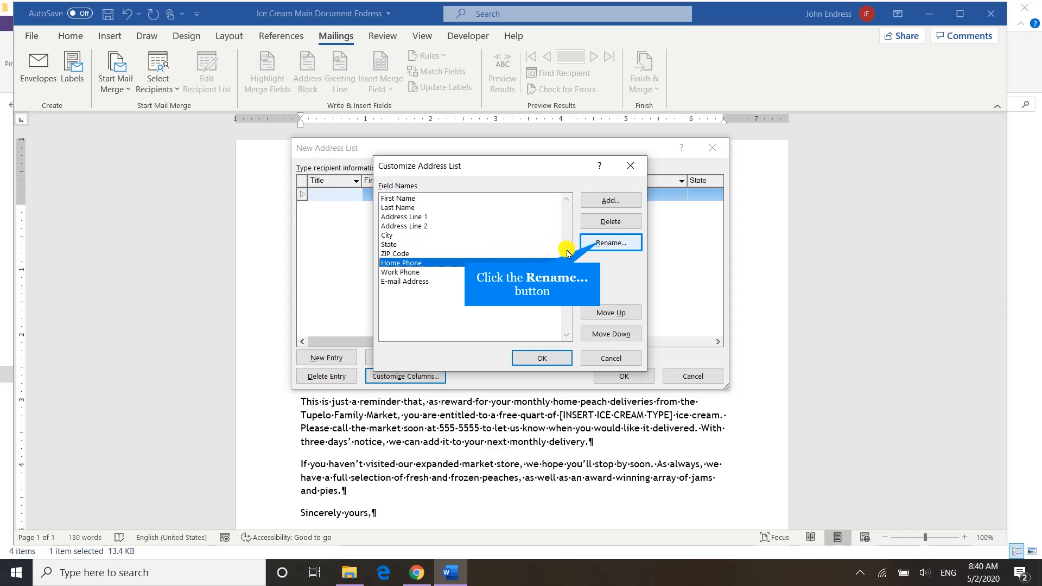
{"action": "left_click", "coordinate": [602, 244]}
{"action": "type", "text": "Phone"}
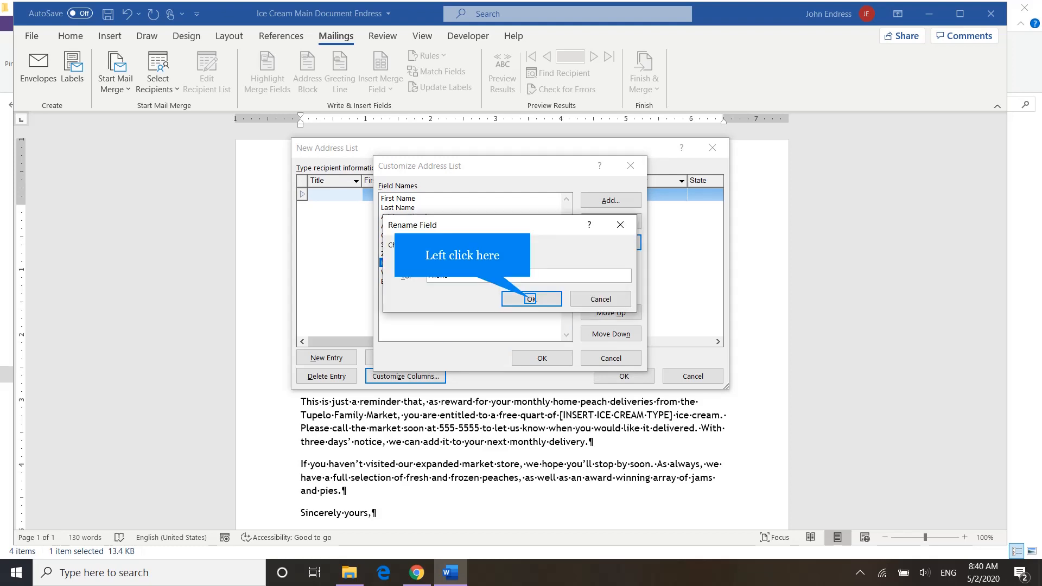
{"action": "left_click", "coordinate": [530, 299]}
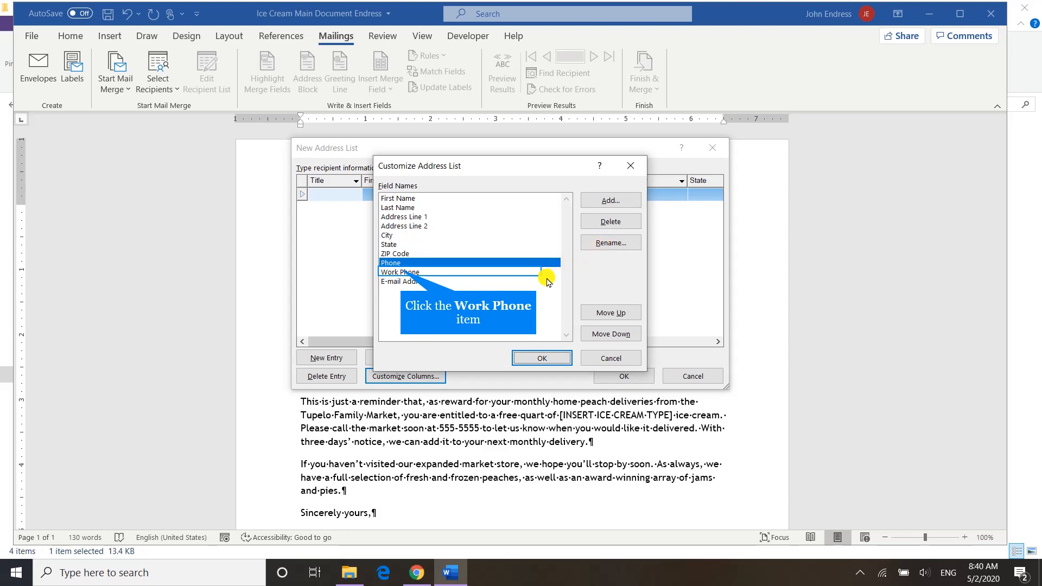
- Rename the Work Phone field of the address list to "Ice Cream Type"
{"action": "left_click", "coordinate": [402, 272]}
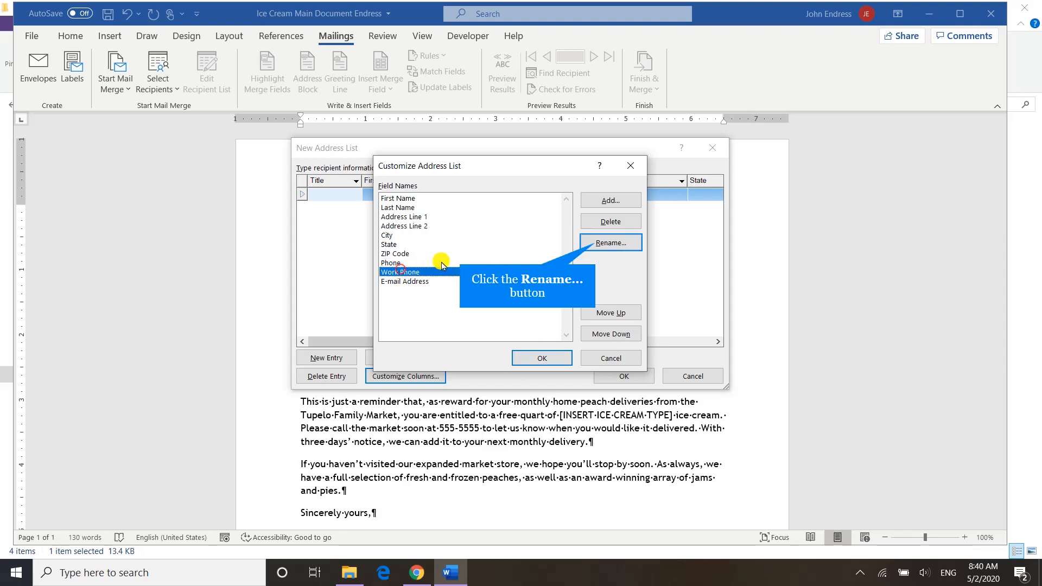
{"action": "left_click", "coordinate": [597, 243]}
{"action": "type", "text": "Ice Cr"}
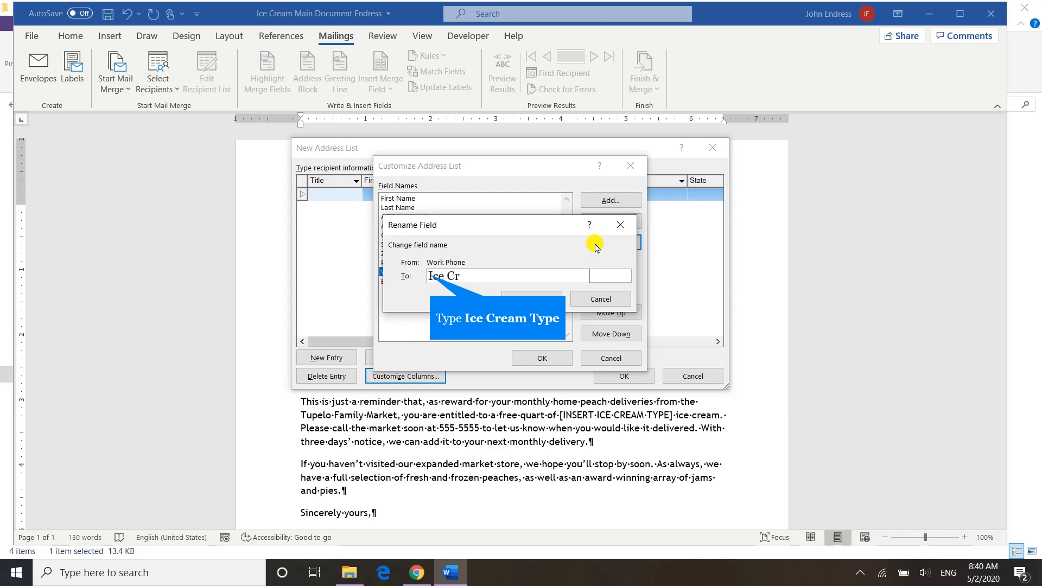
{"action": "type", "text": "eam Type"}
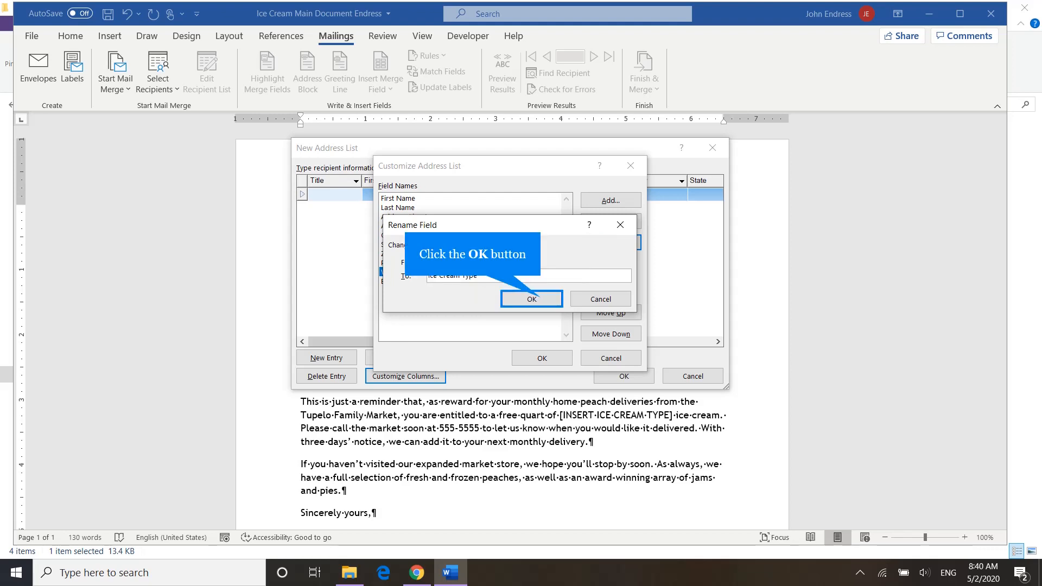
{"action": "left_click", "coordinate": [540, 300]}
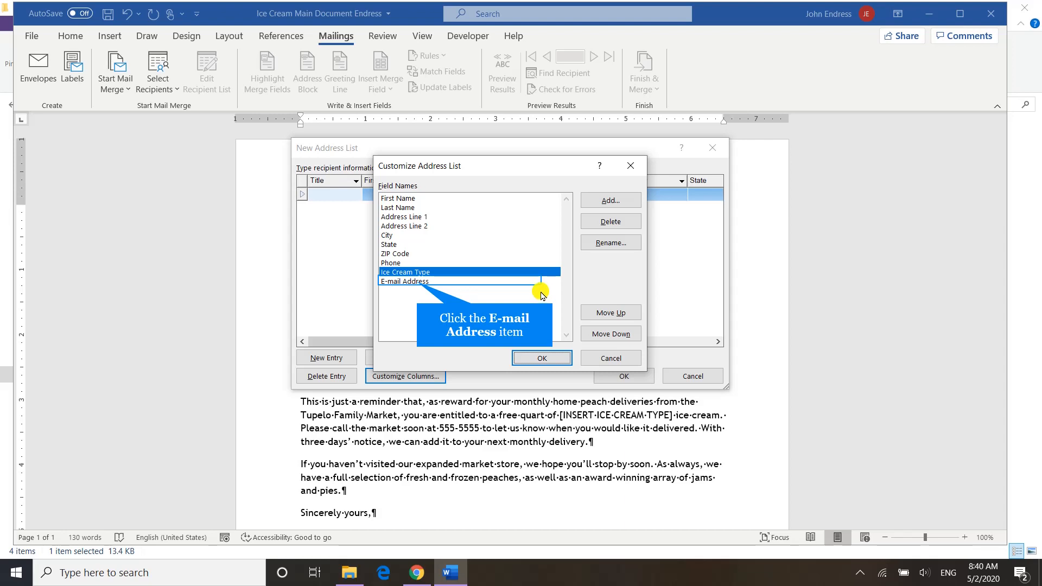
- Move the E-mail Address field up two places so it precedes Phone, and accept the customized field list
{"action": "left_click", "coordinate": [417, 283]}
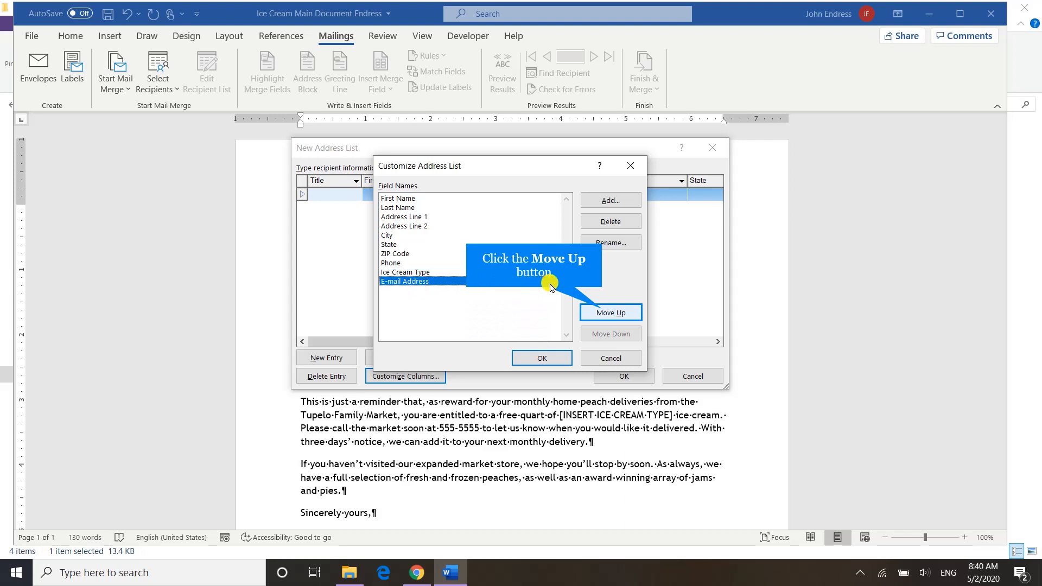
{"action": "left_click", "coordinate": [603, 313]}
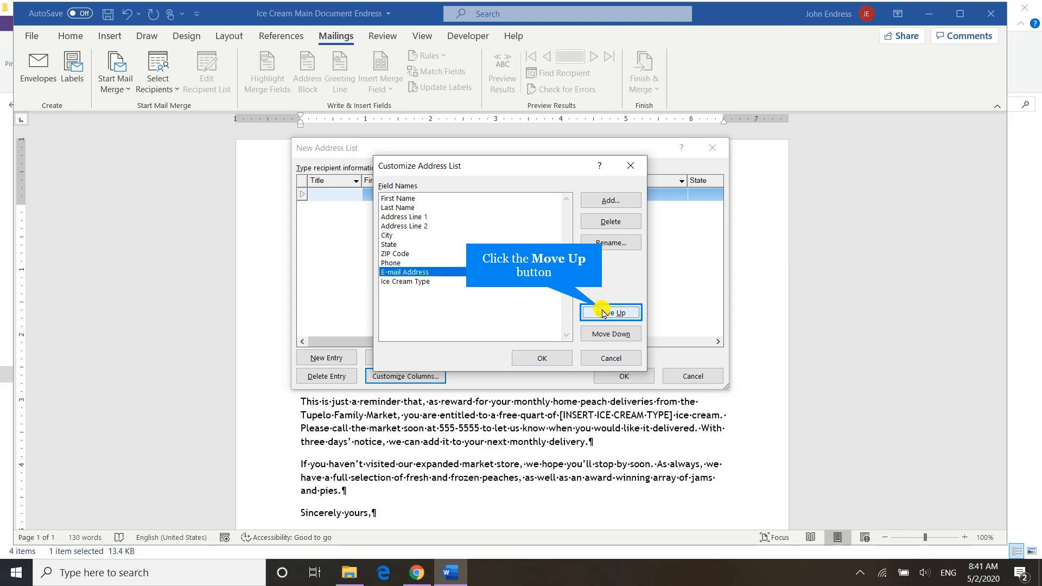
{"action": "left_click", "coordinate": [603, 313]}
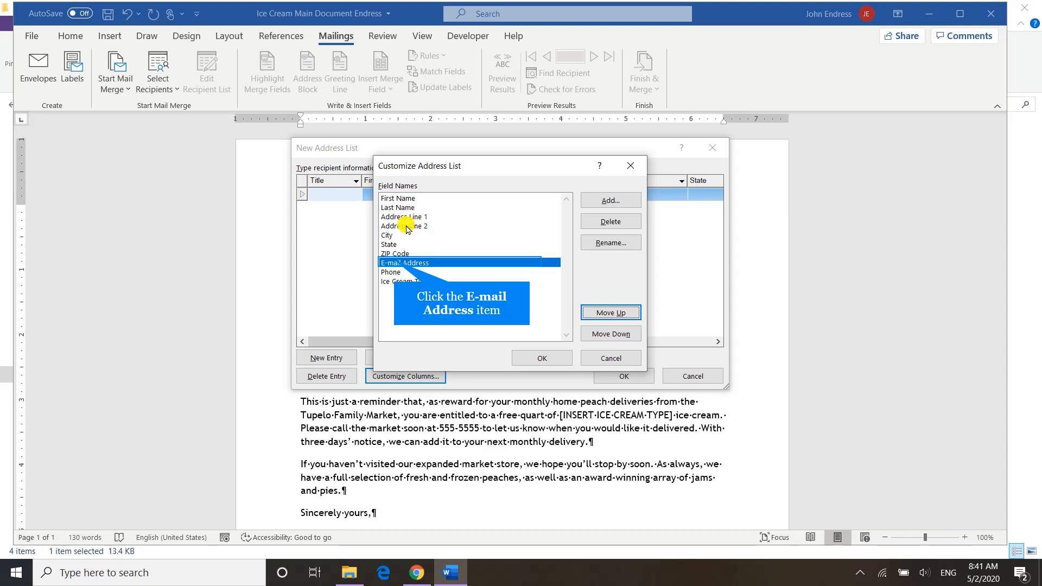
{"action": "left_click", "coordinate": [395, 264]}
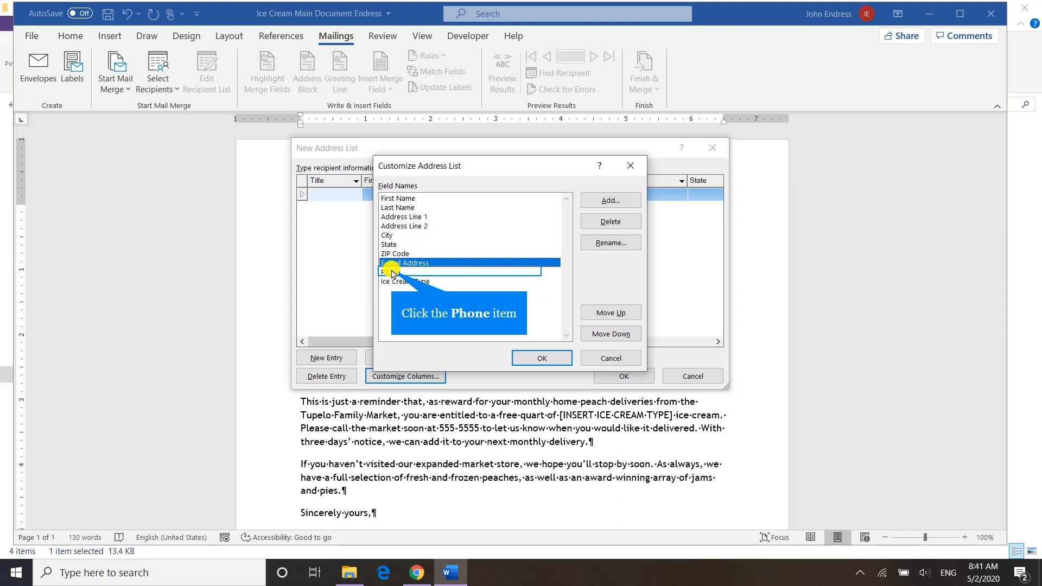
{"action": "left_click", "coordinate": [394, 273]}
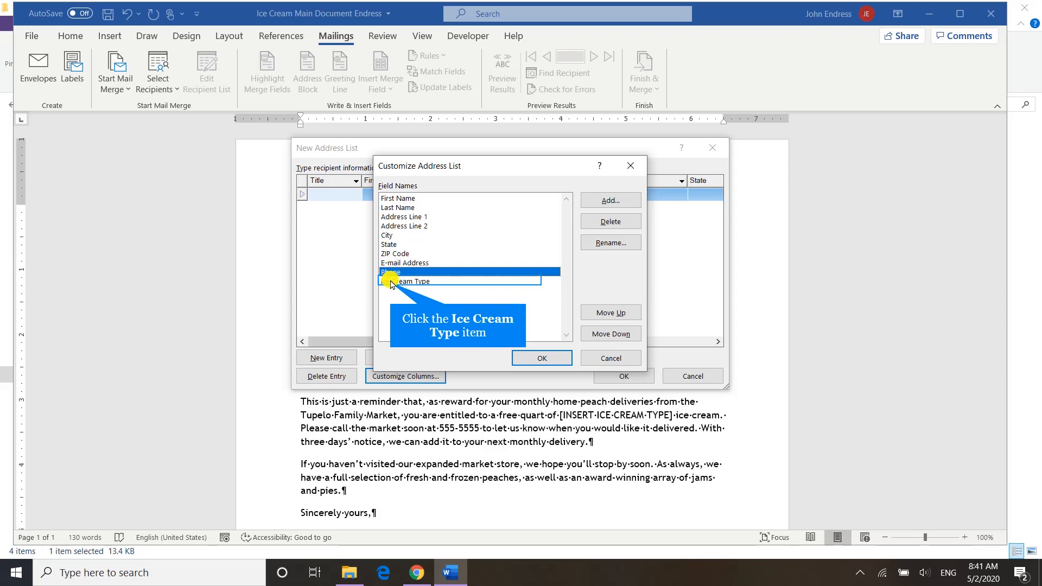
{"action": "left_click", "coordinate": [390, 283]}
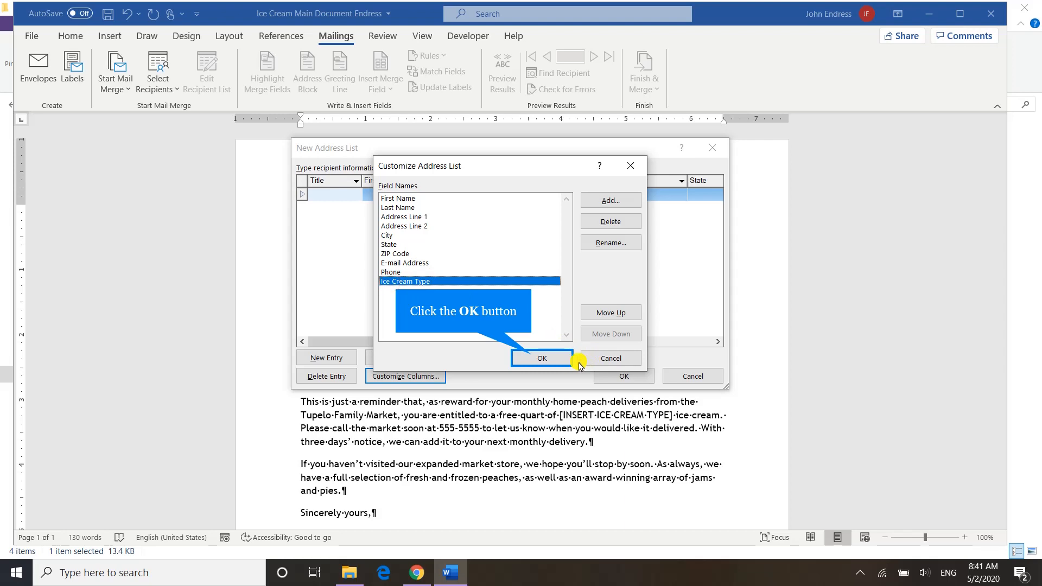
{"action": "left_click", "coordinate": [534, 358]}
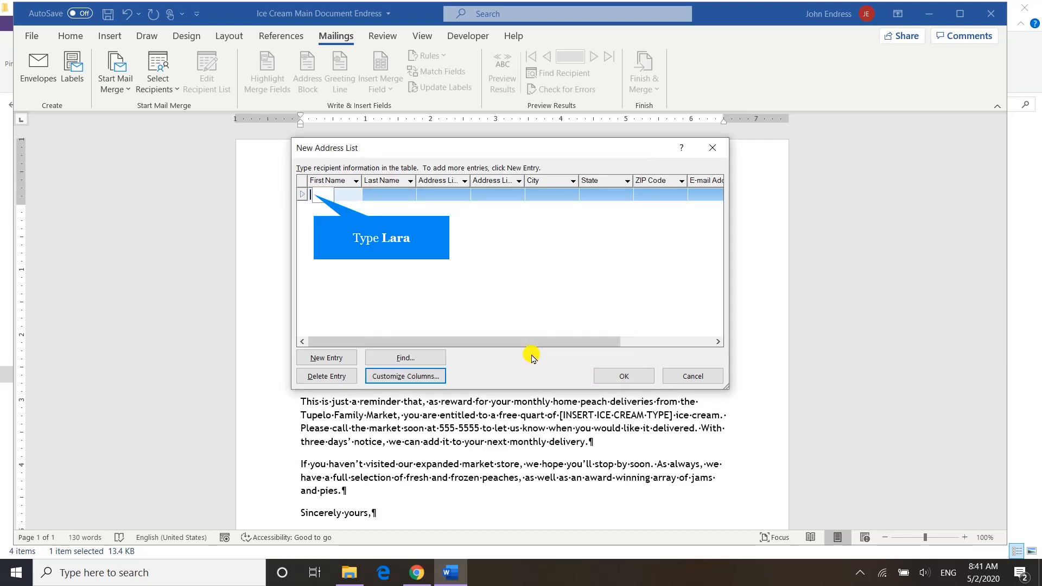
- Enter the first recipient's first name and last name in the new address list
{"action": "key", "text": "Tab"}
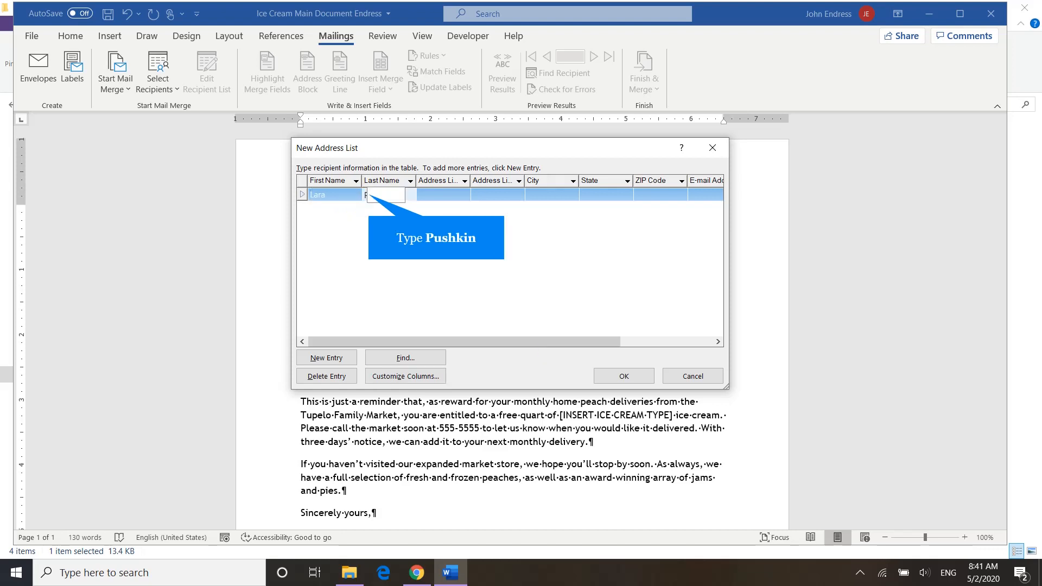
{"action": "key", "text": "Tab"}
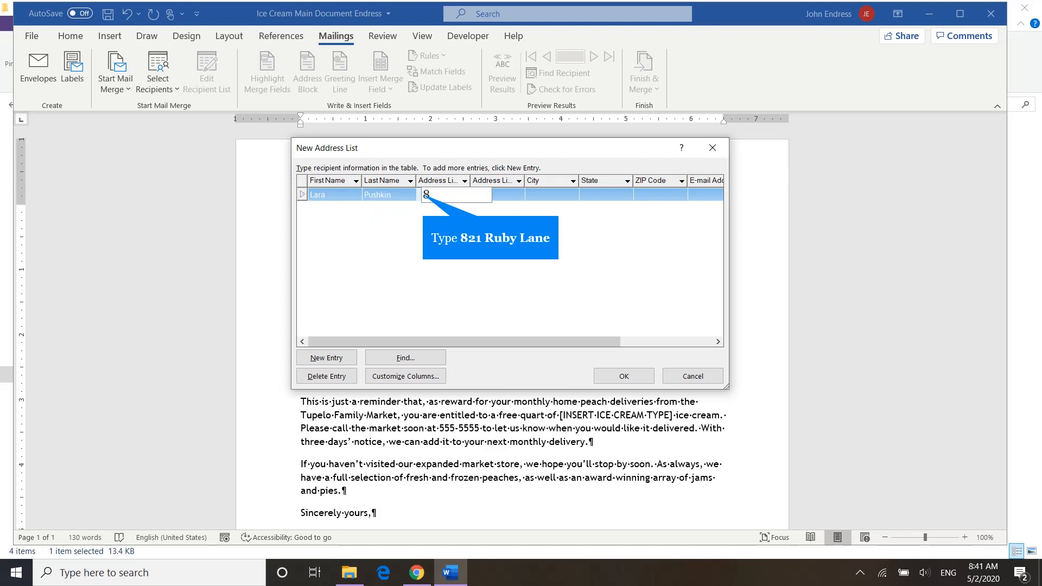
- Enter the first recipient's street address in Address Line 1 and leave Address Line 2 empty
{"action": "key", "text": "Tab"}
{"action": "key", "text": "Tab"}
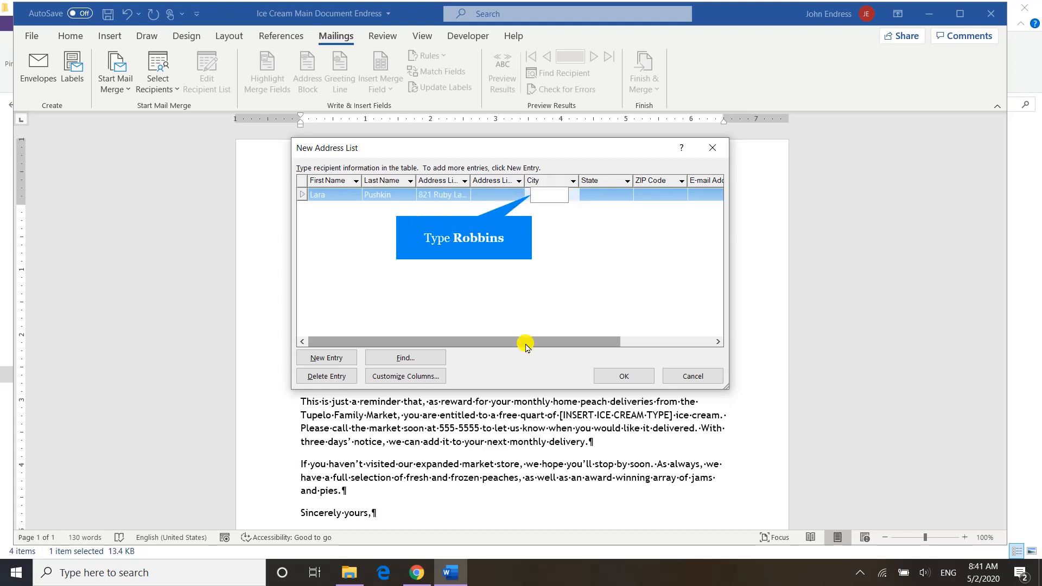
- Fill in the first recipient's city, state and ZIP code
{"action": "type", "text": "Robbins"}
{"action": "key", "text": "Tab"}
{"action": "type", "text": "GA"}
{"action": "key", "text": "Tab"}
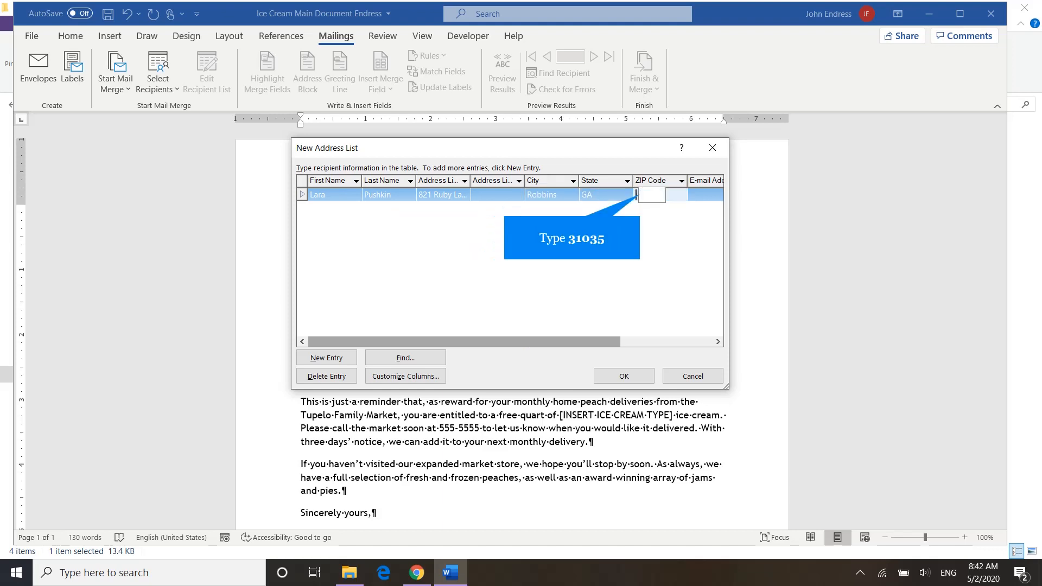
{"action": "type", "text": "31035"}
{"action": "key", "text": "Tab"}
- Fill in the first recipient's e-mail address
{"action": "type", "text": "la"}
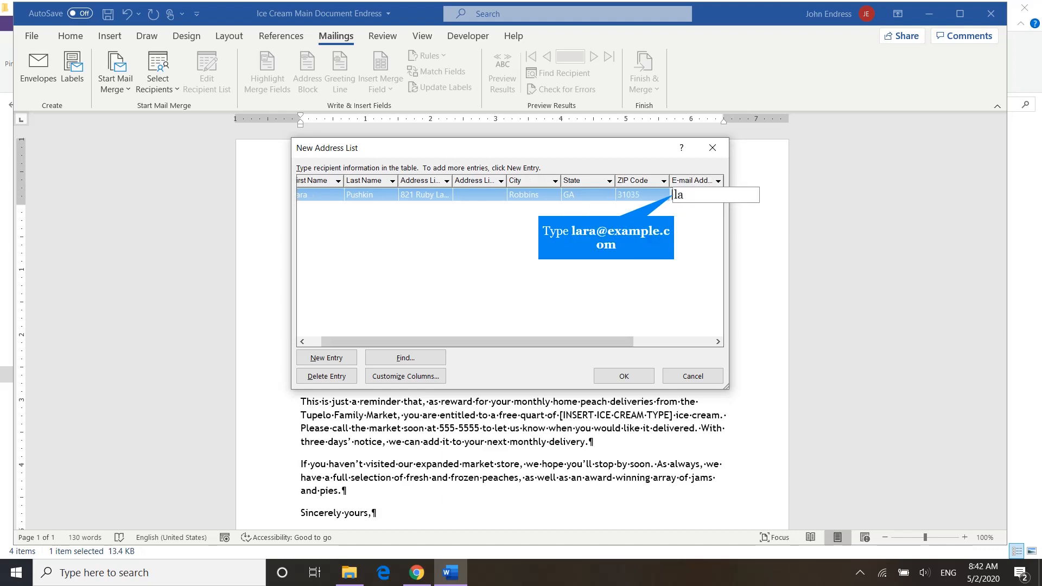
{"action": "type", "text": "ra@example.com"}
{"action": "key", "text": "Tab"}
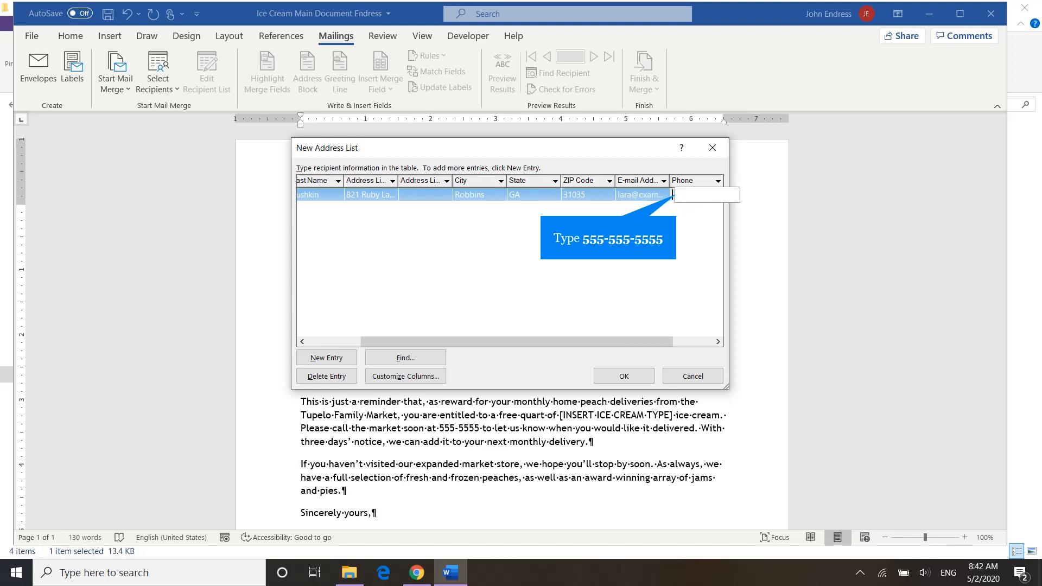
- Fill in the first recipient's phone number
{"action": "type", "text": "555-555-5555"}
{"action": "key", "text": "Tab"}
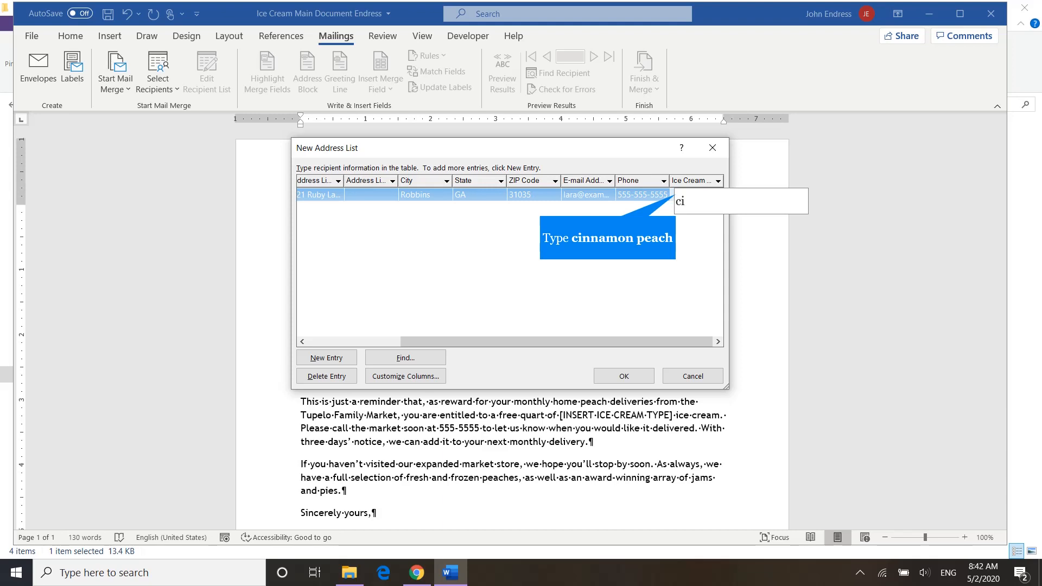
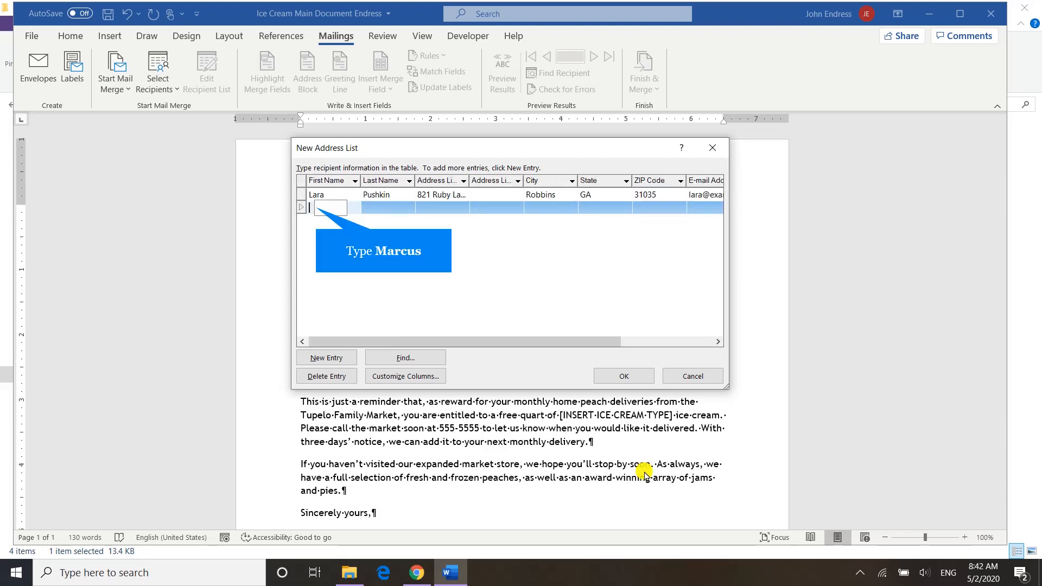
- Enter the second recipient's first name and last name in a new row of the address list
{"action": "key", "text": "Tab"}
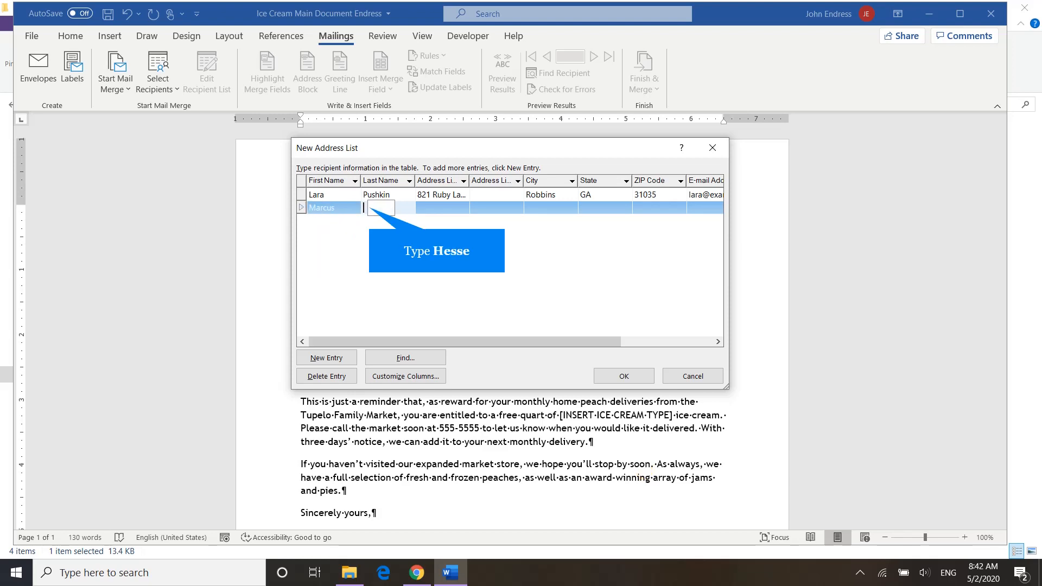
{"action": "type", "text": "Hes"}
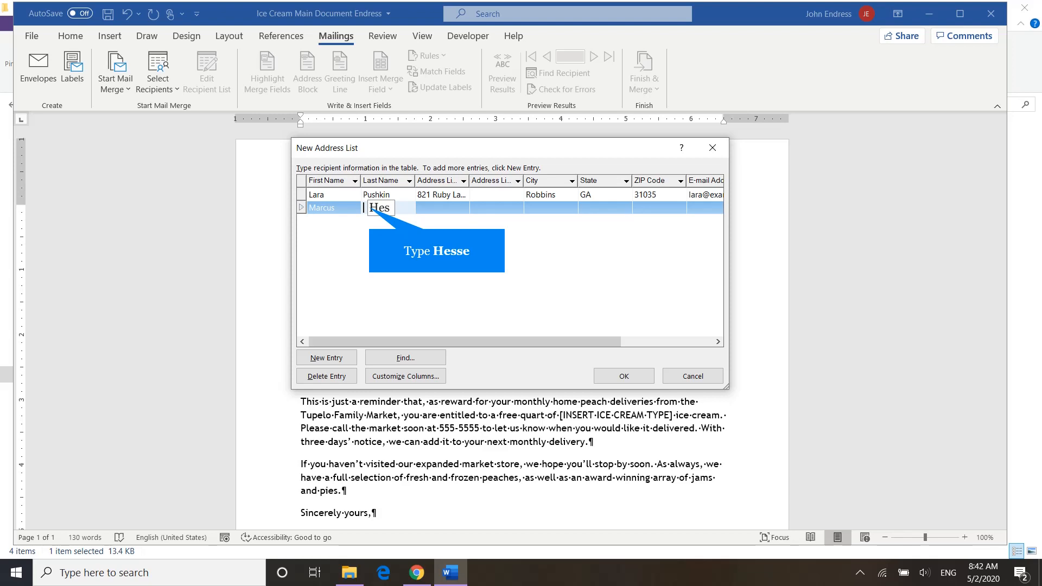